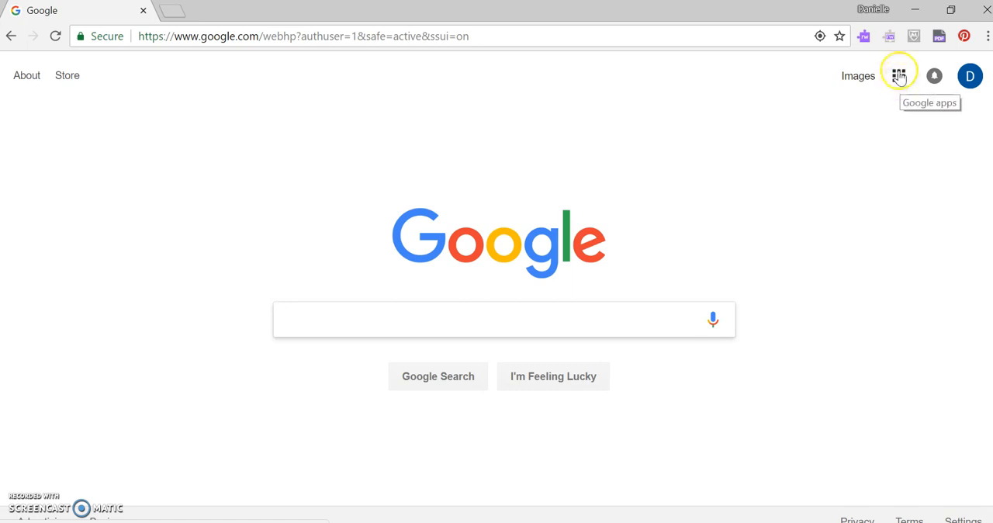
- Open Google Drive from the Google apps and create a new blank Google Form
left_click(900, 81)
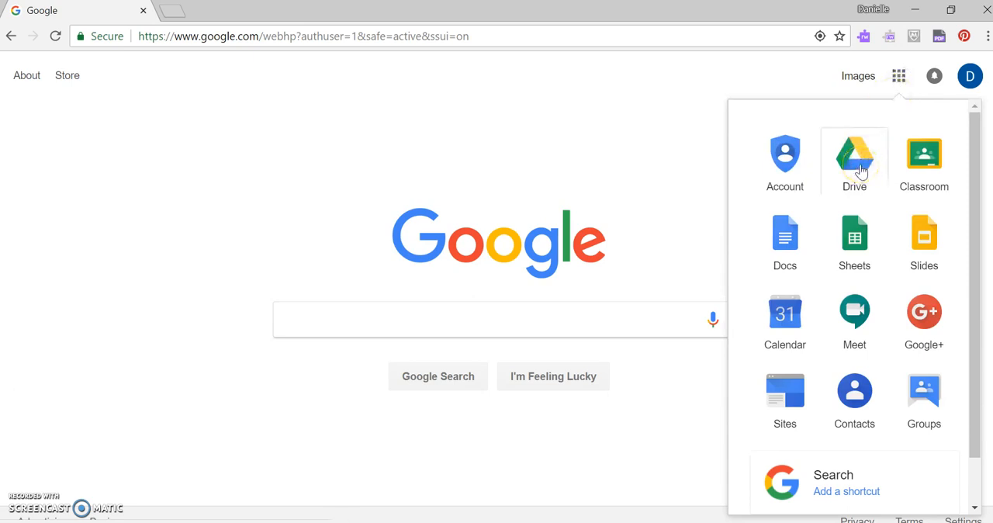
left_click(859, 167)
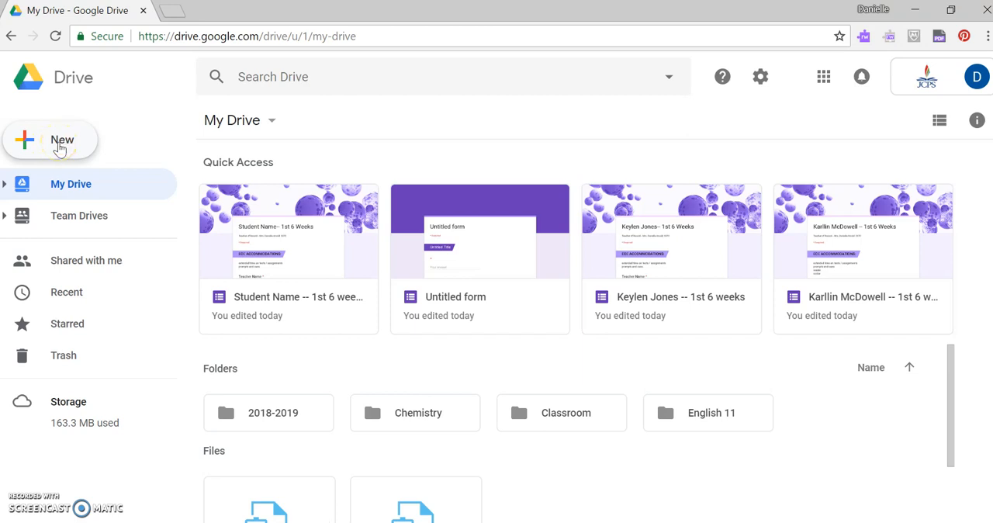
left_click(60, 148)
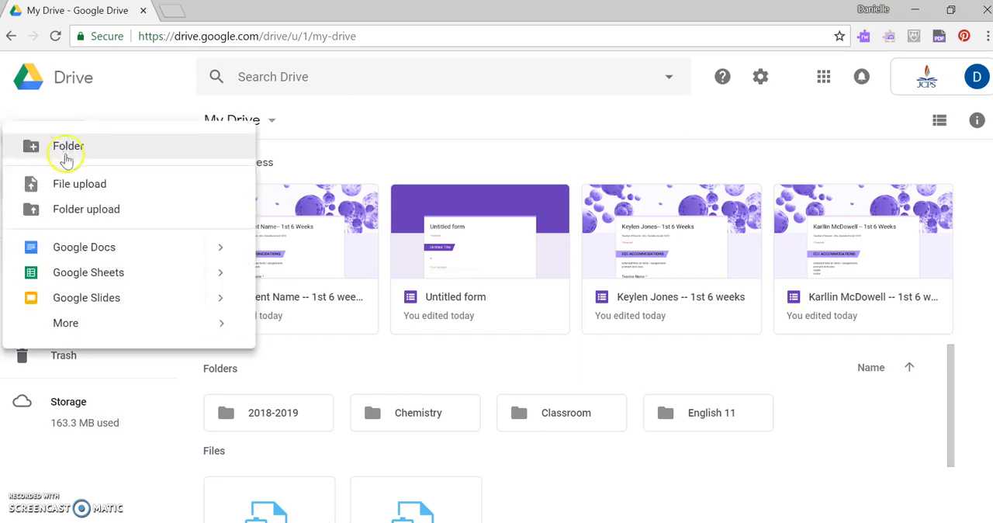
mouse_move(84, 329)
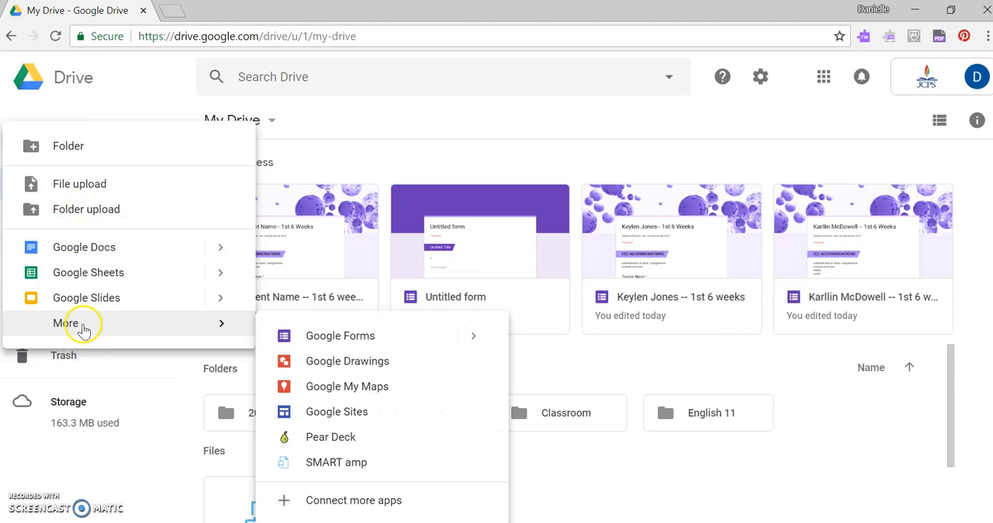
left_click(362, 341)
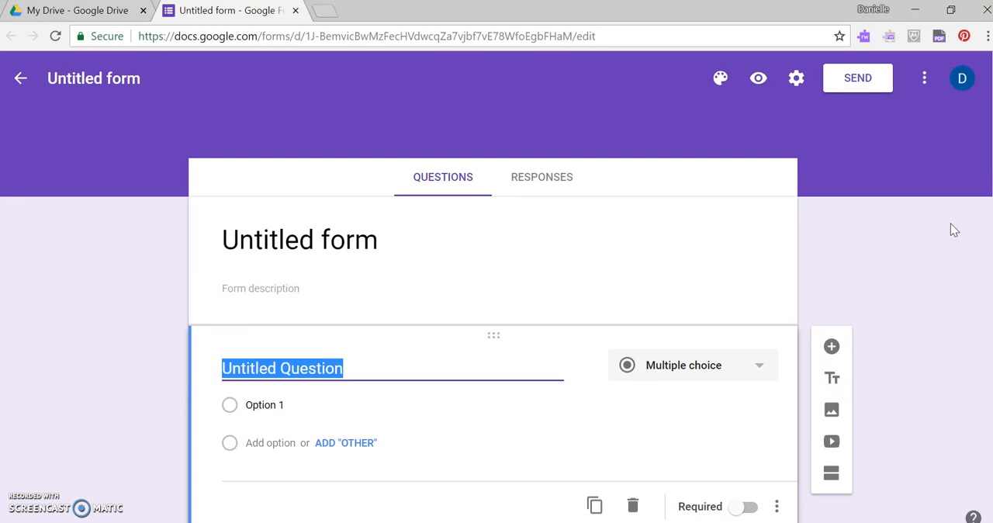
- Title the form "Student Name -- 1st 6 Weeks" and give the form file the same name
left_click(360, 238)
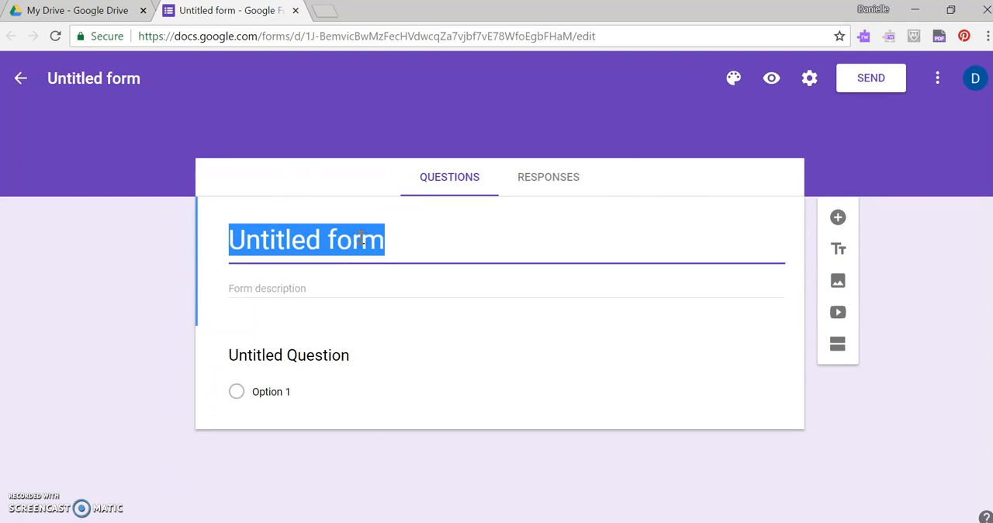
type("Stude")
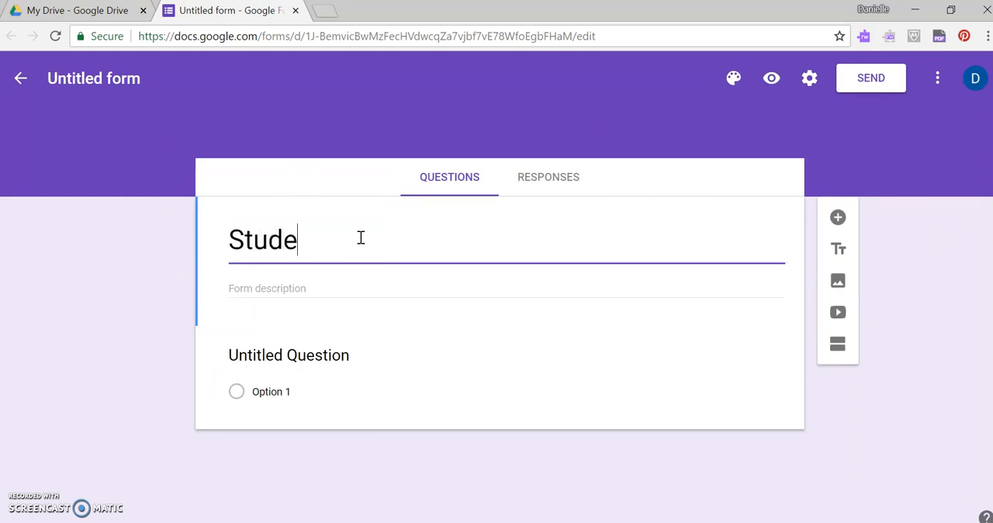
type("nt Name")
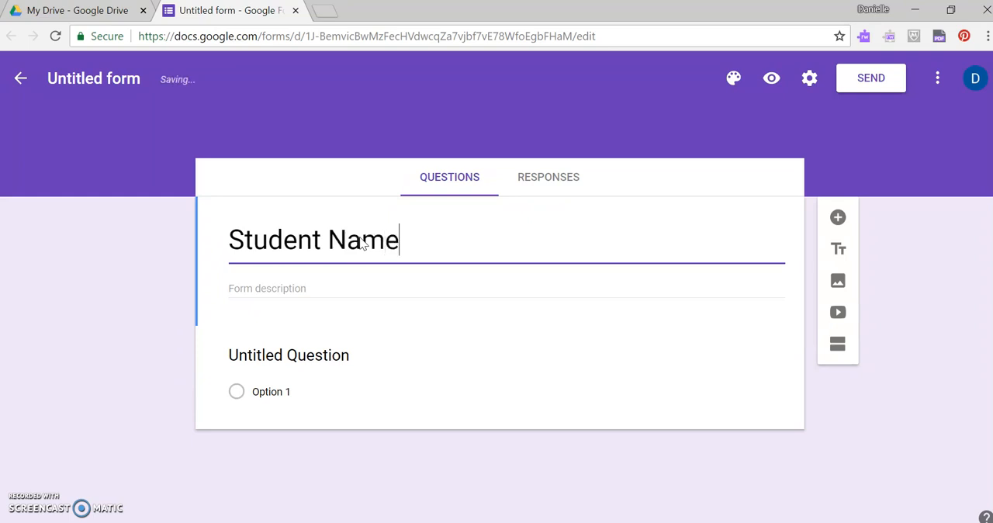
type(" -- 1")
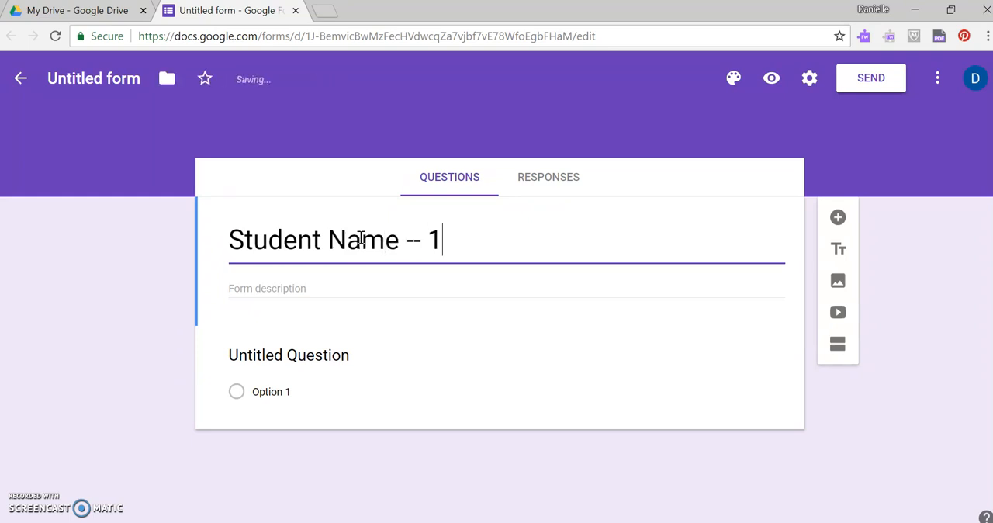
type("st 6 Weeks")
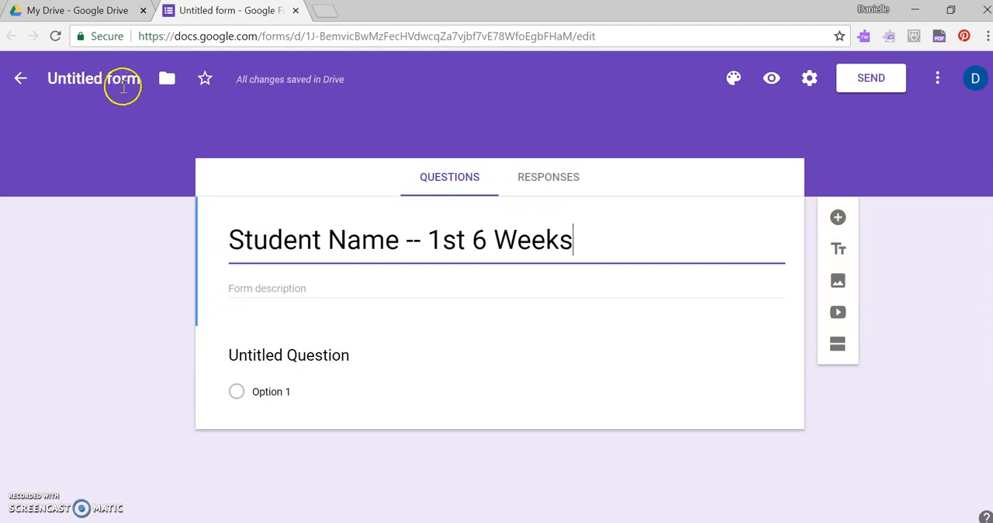
left_click(108, 77)
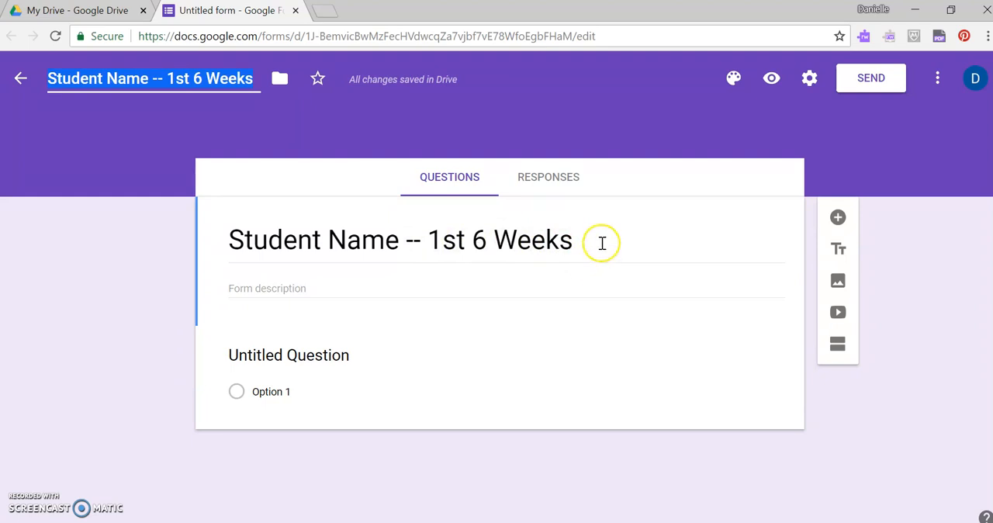
- Fill in the form description with "Teacher of Record --" followed by the teacher's full name and "(237C)"
left_click(292, 284)
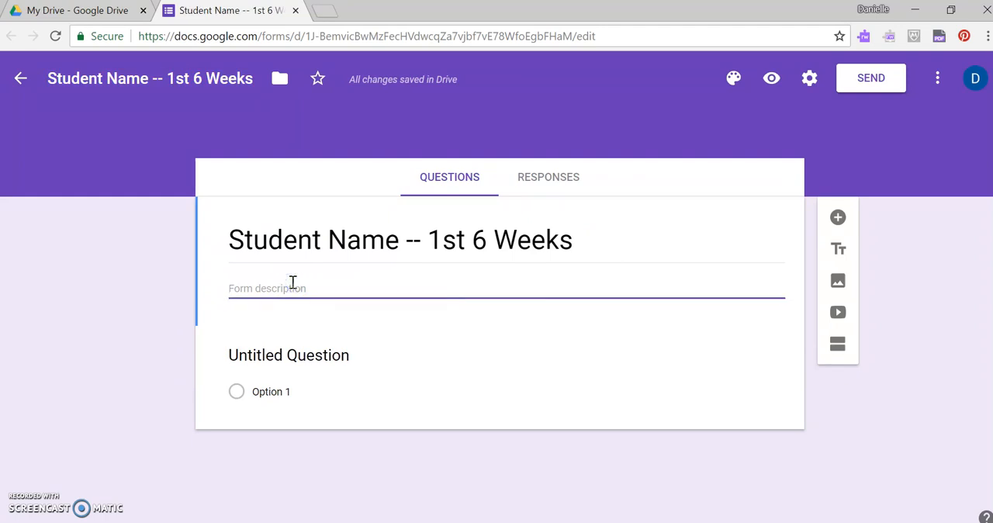
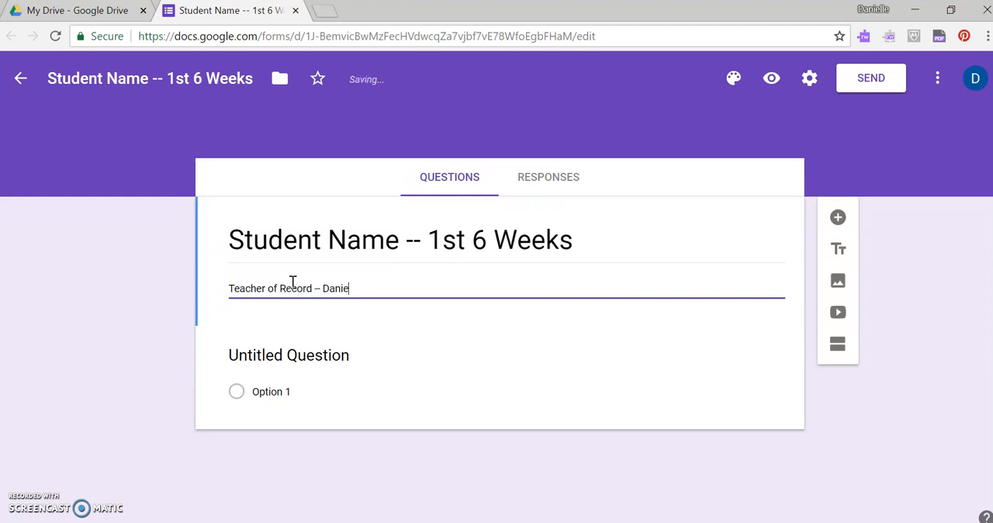
type(" (237")
type("0")
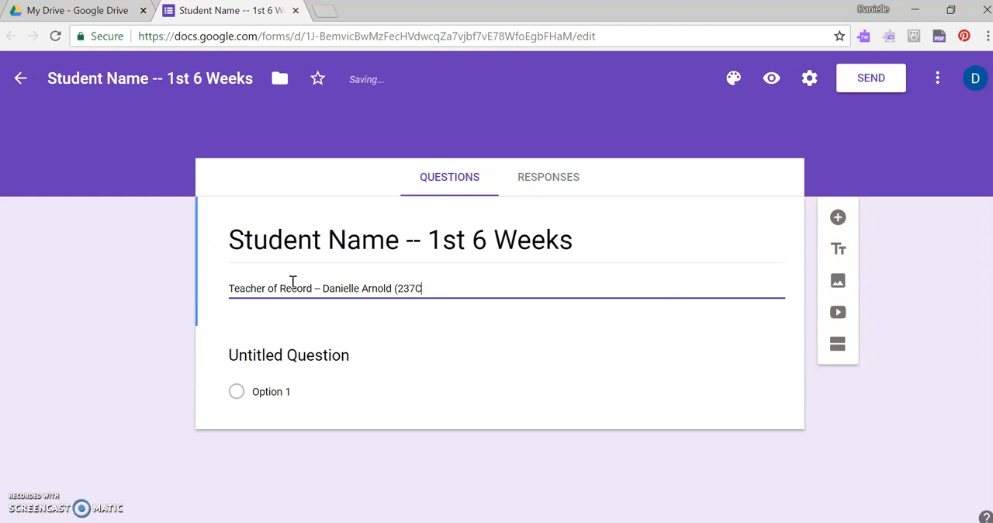
type(")")
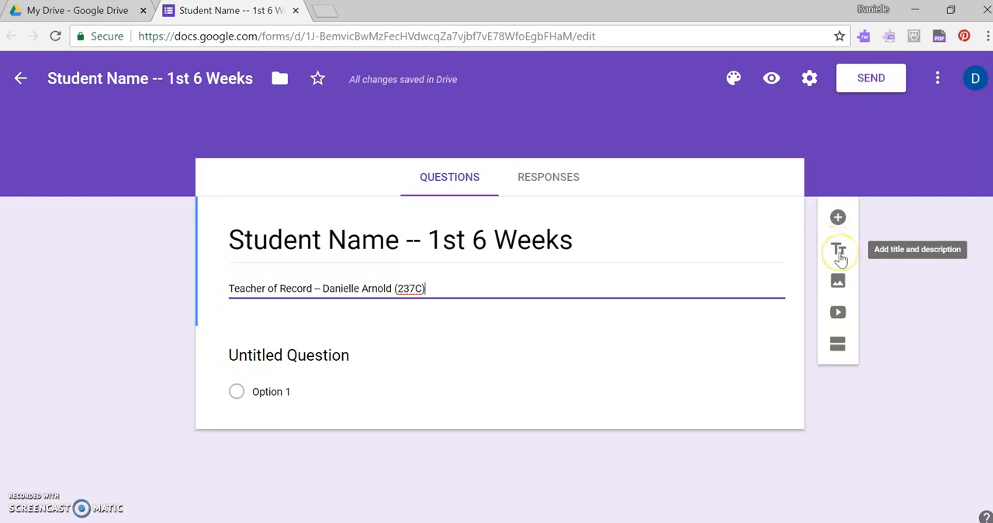
- Add a title and description block below the form header, titled "ECE Accomodation:"
left_click(839, 252)
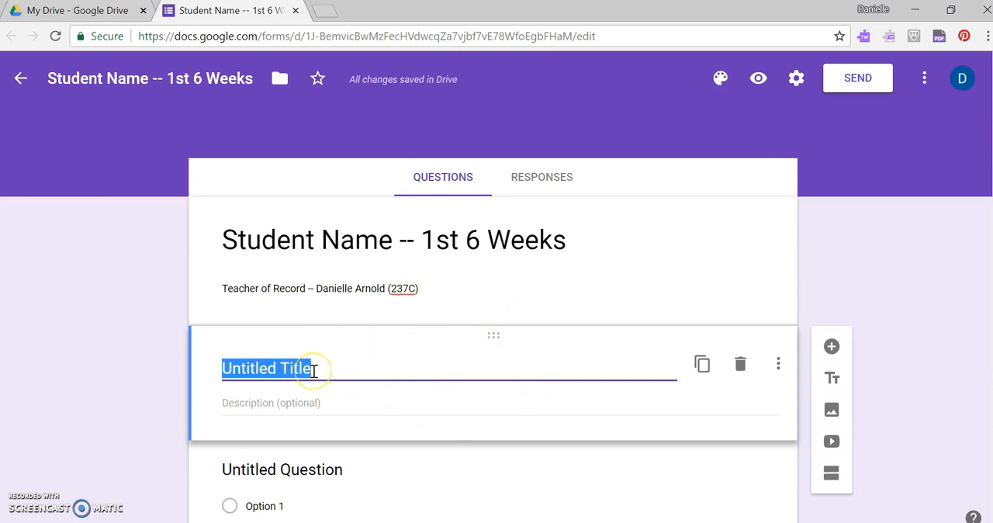
type("ECE ")
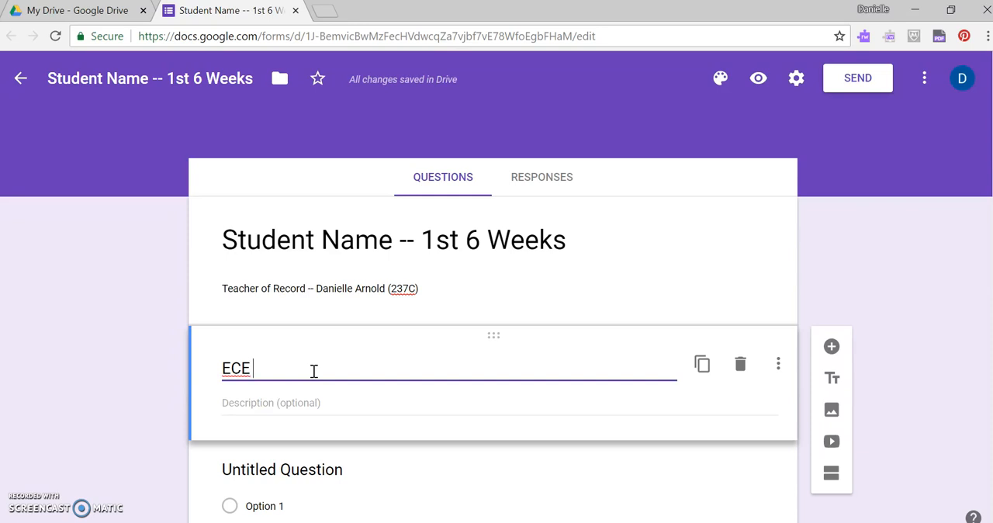
type("Accom")
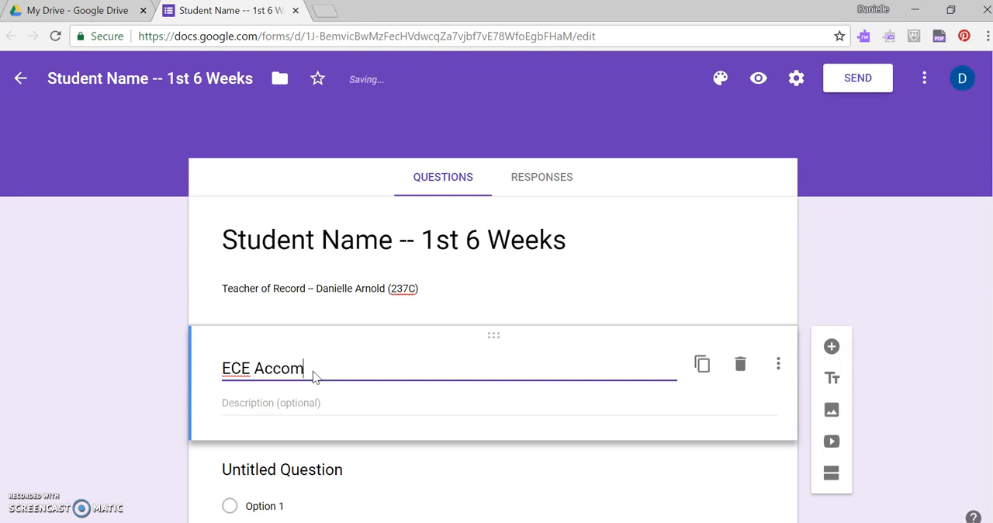
type("odation:")
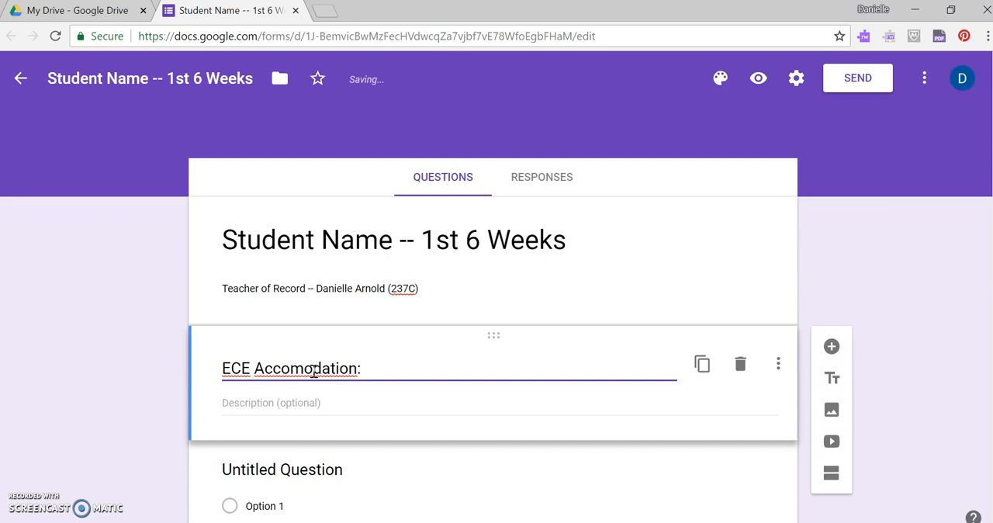
- Enter "extended time" and "reader" on separate lines as the description of the ECE Accomodation block
left_click(286, 403)
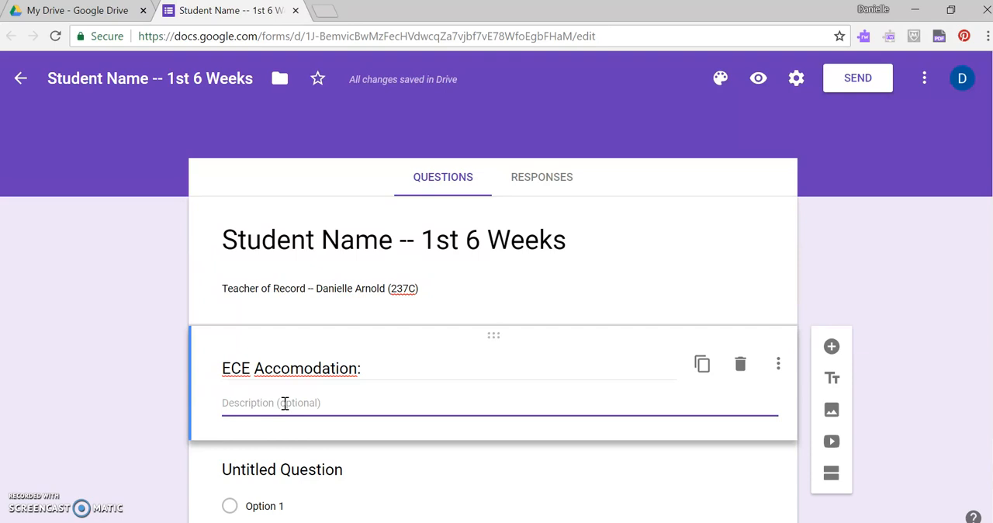
type("extended time")
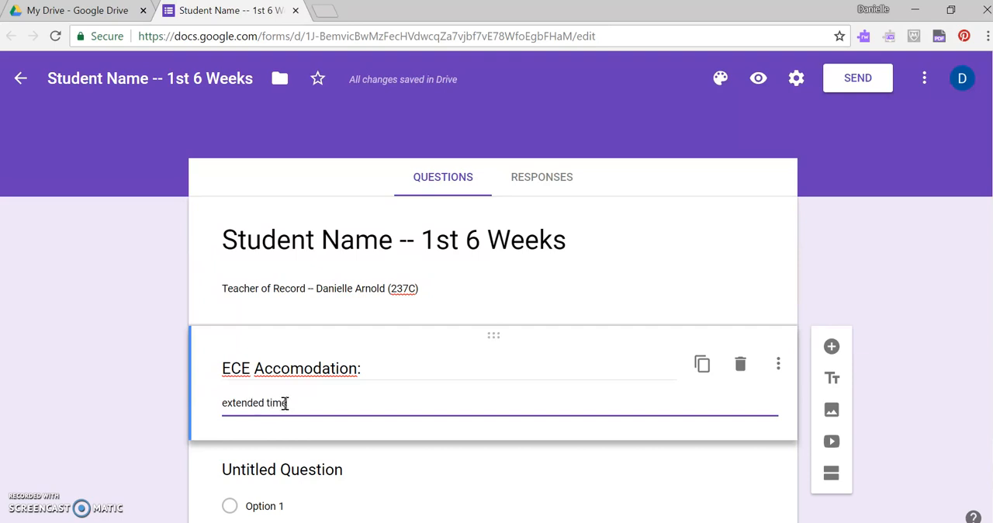
key("Return")
type("reader")
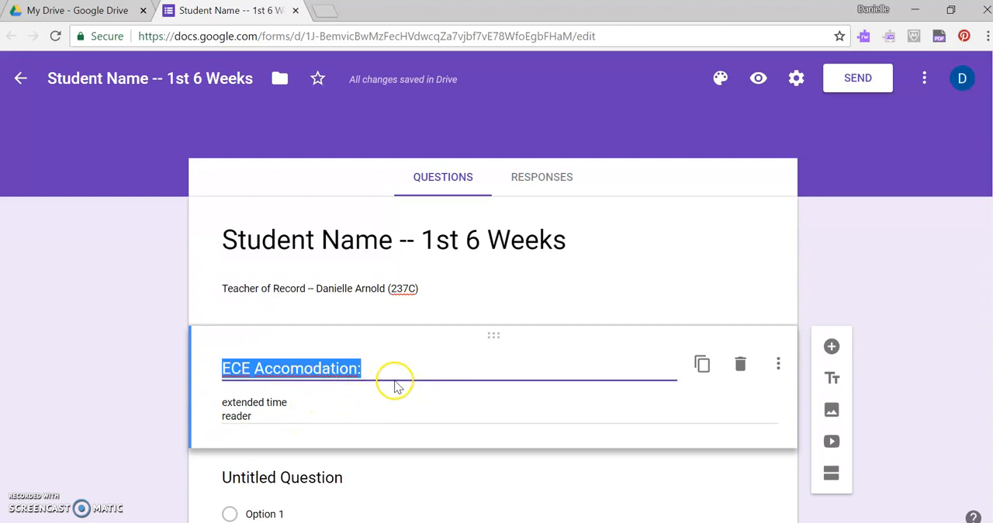
- Change the untitled question below the accommodation block to the Short answer type
scroll(369, 409, "down", 1)
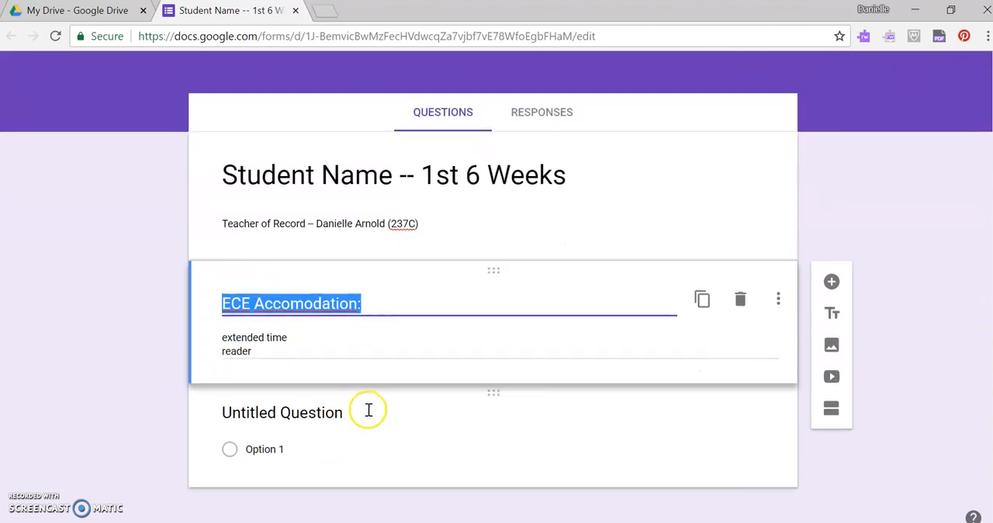
left_click(322, 414)
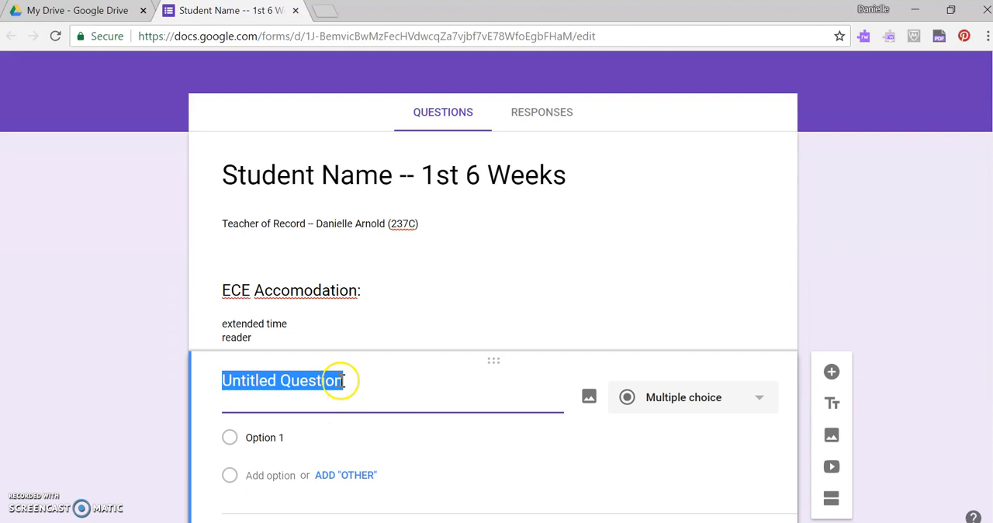
left_click(757, 402)
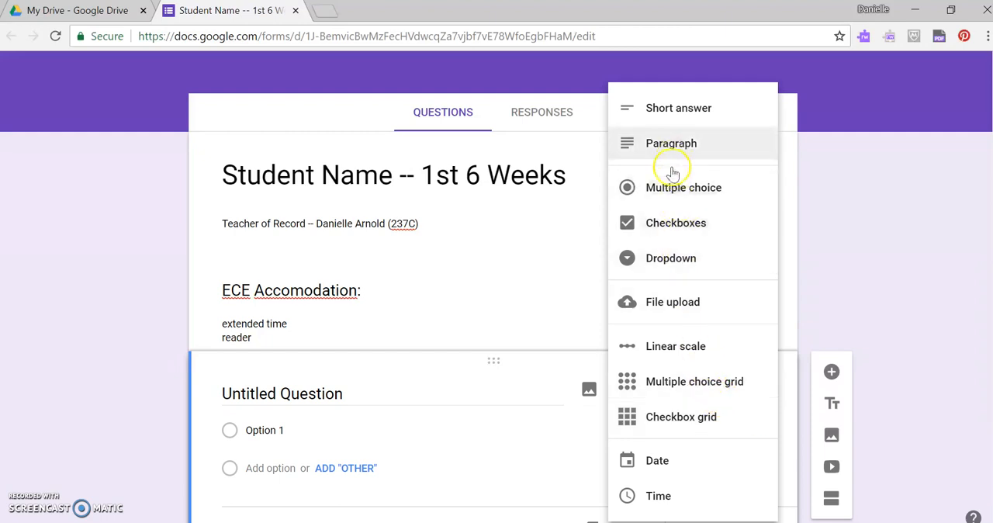
left_click(686, 112)
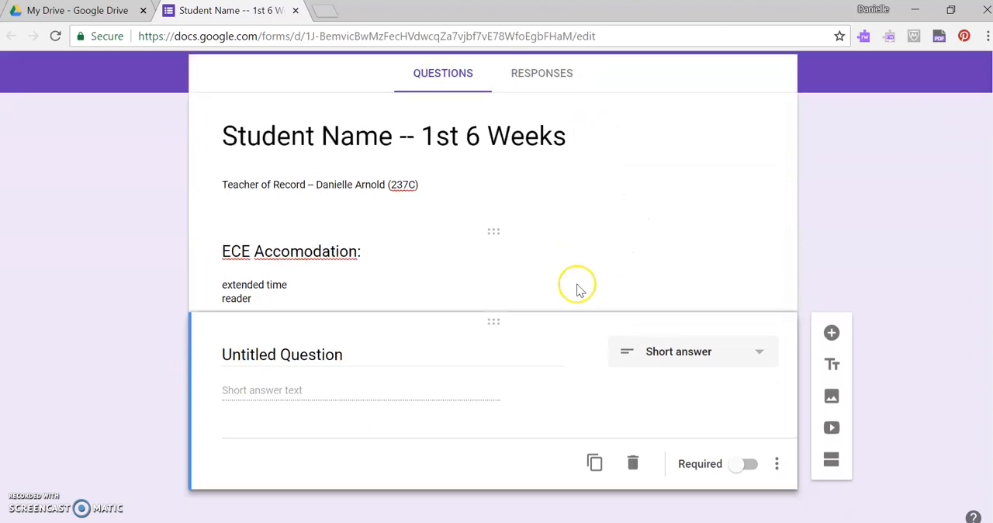
- Name the short answer question "Teacher Name:" and make it required
left_click(364, 353)
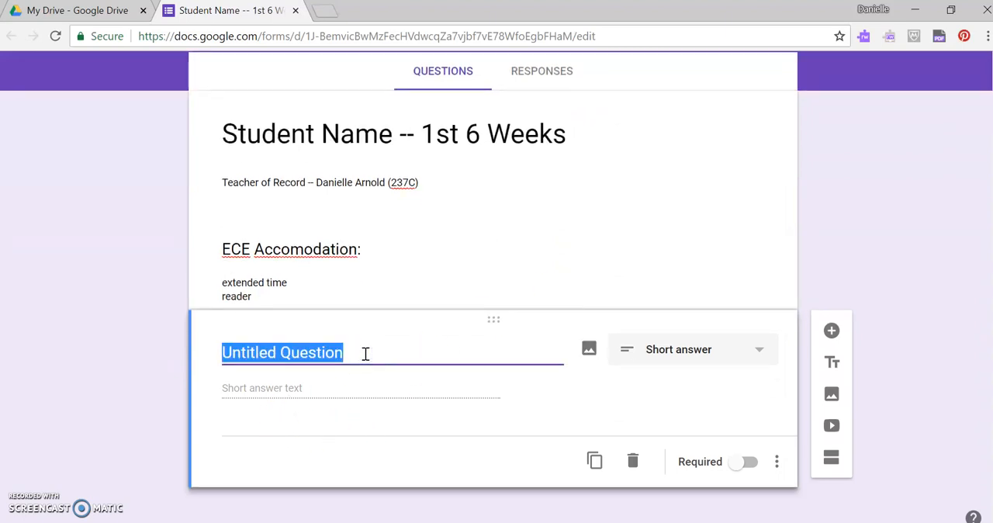
type("Teacher")
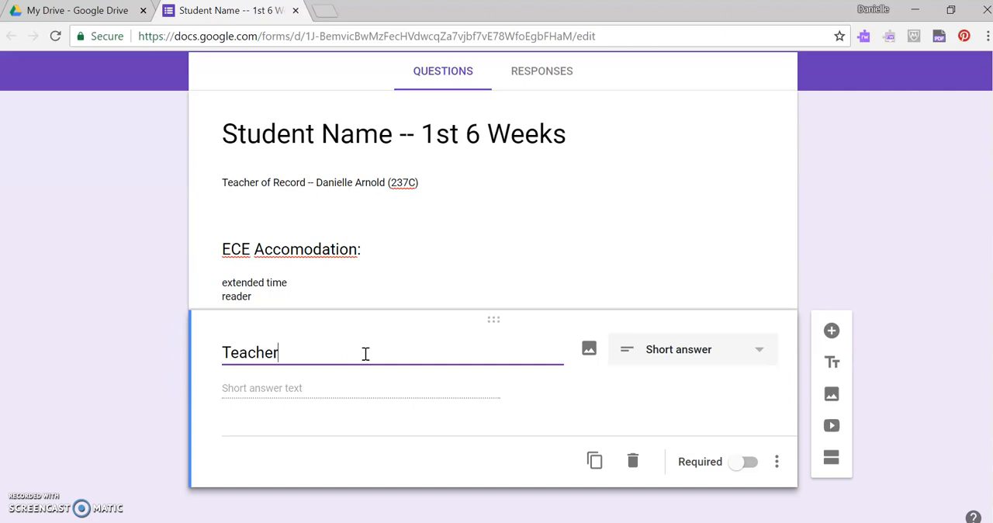
type(" Name:")
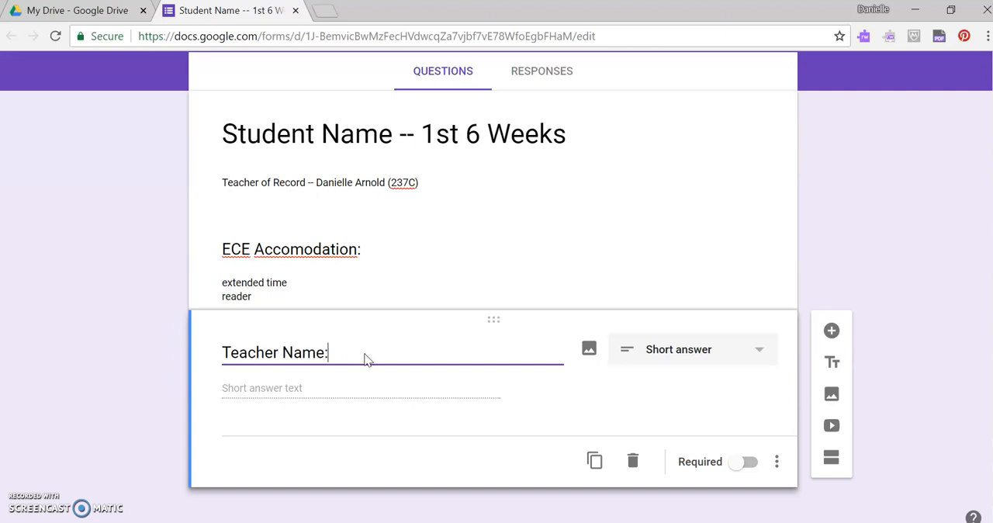
left_click(748, 463)
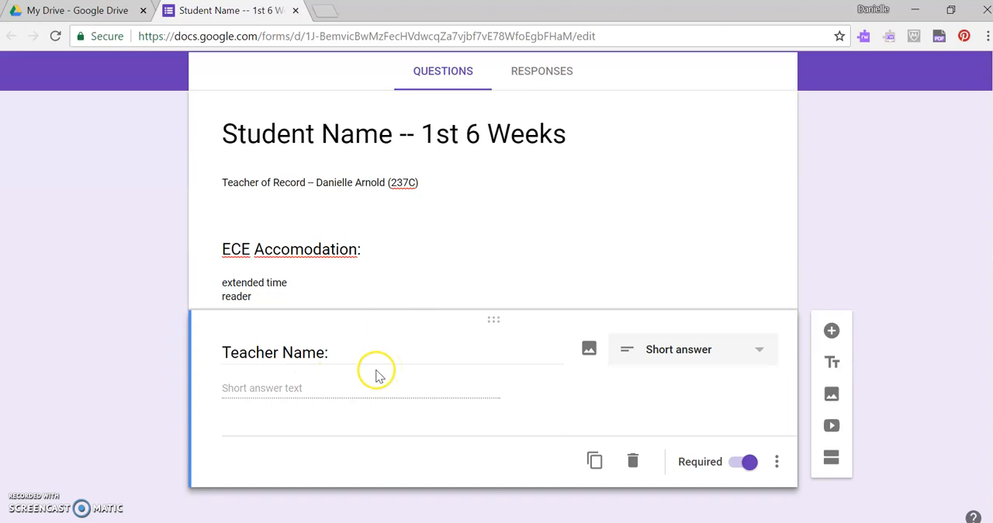
- Add a title and description block below Teacher Name, titled "Directions: Rate each goal according to the scale below"
left_click(830, 361)
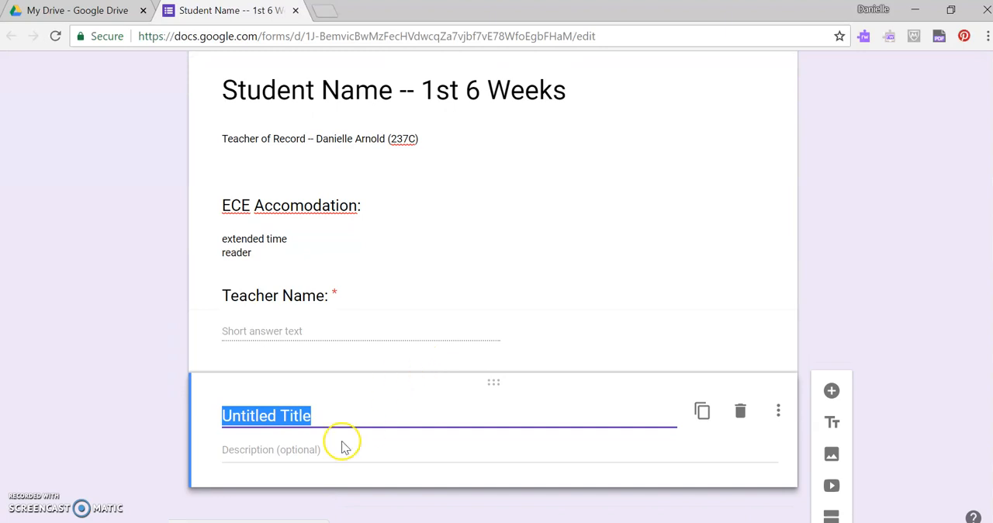
type("D")
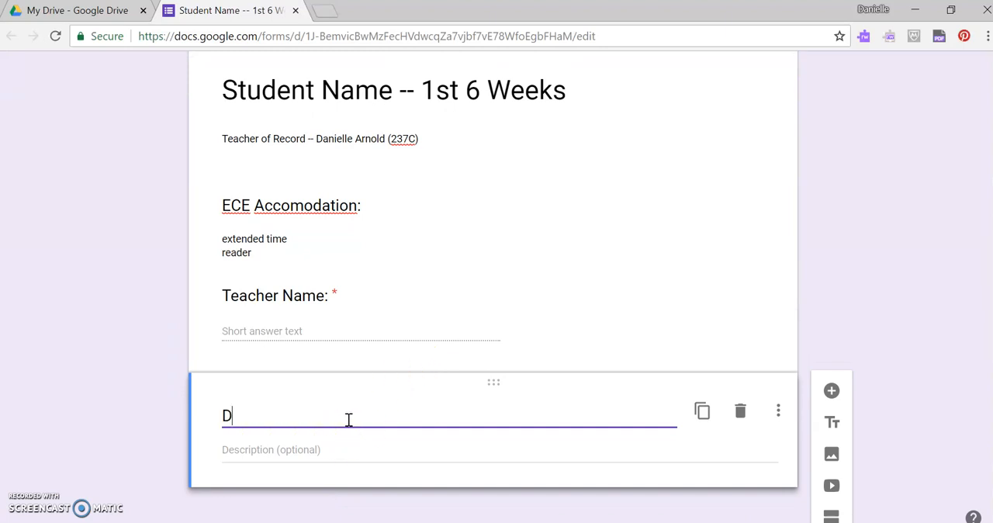
type("irections: Rate")
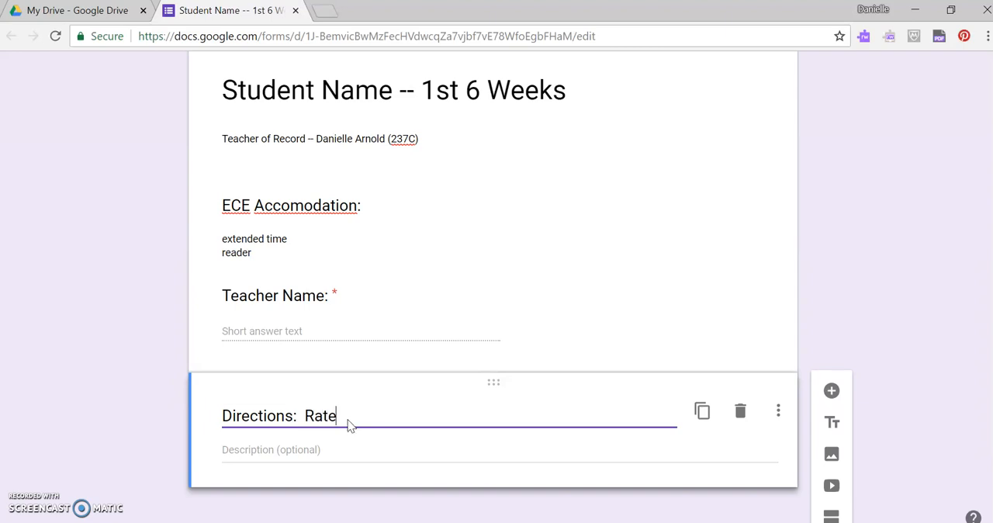
type(" each go")
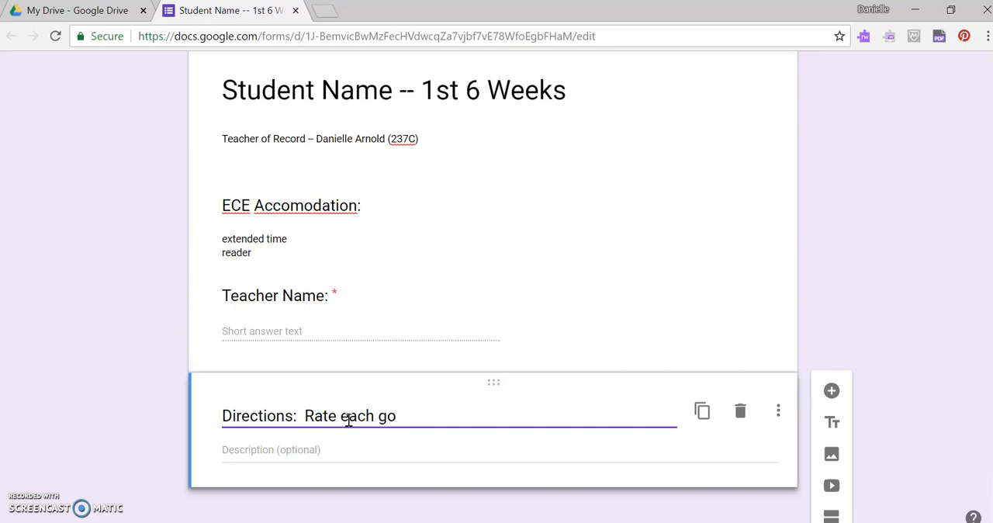
type("al according to the sc")
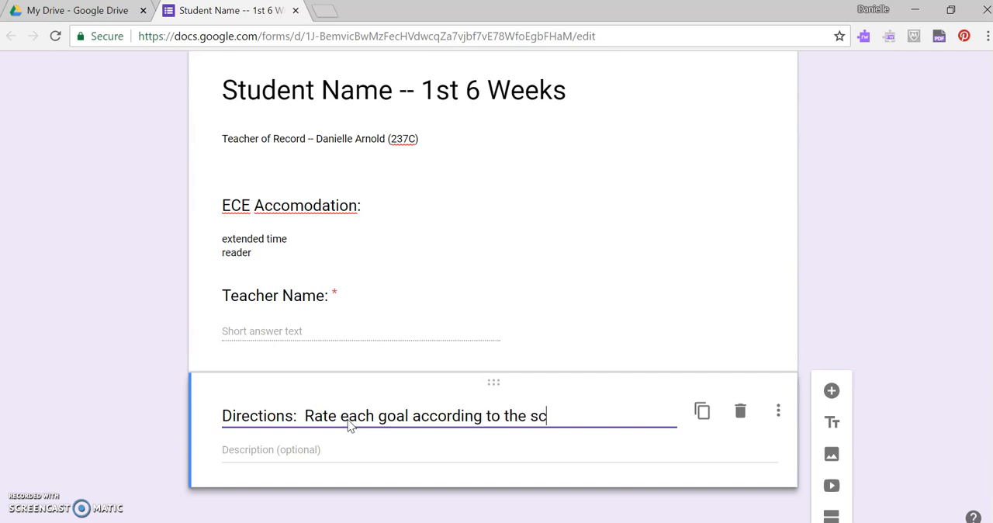
type("ale below")
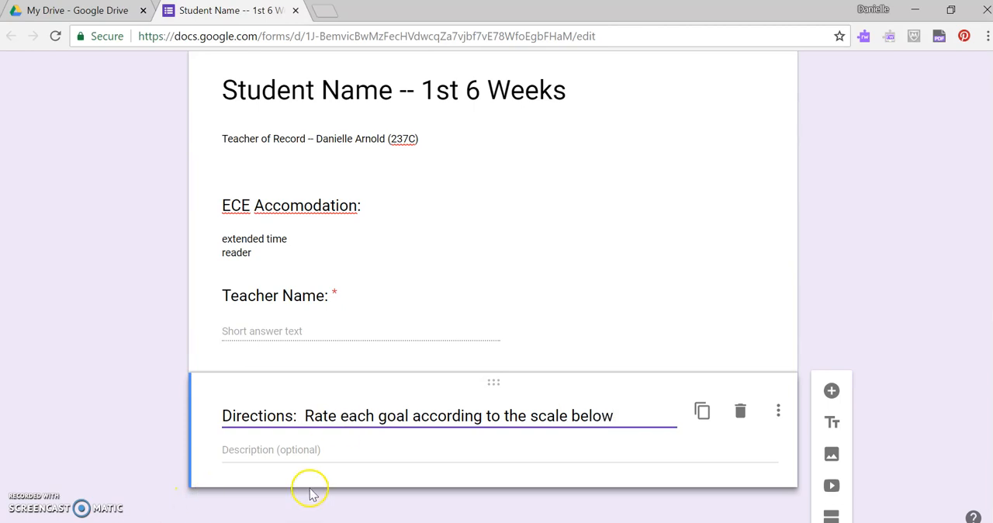
- Begin the Directions description with the scale lines "0 = Never" and "1 = Seldom"
left_click(293, 452)
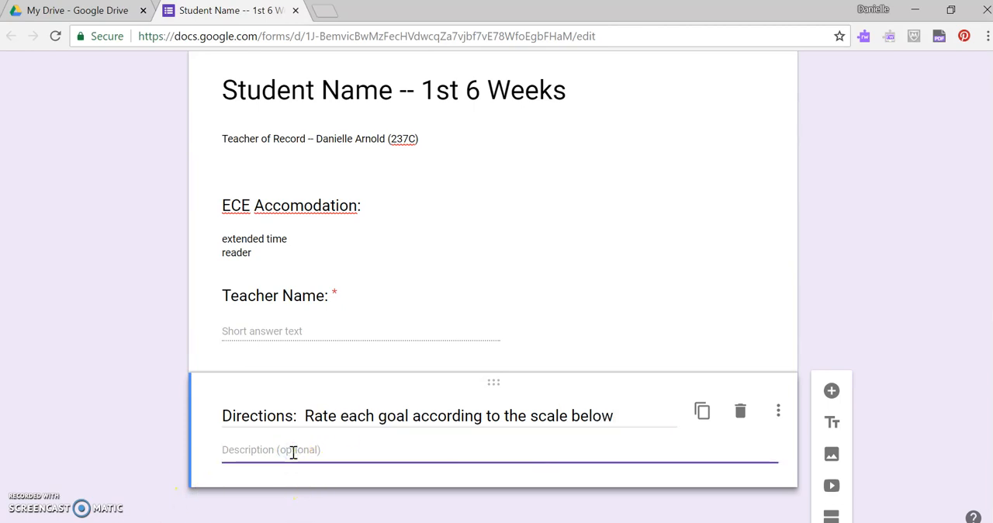
type("0")
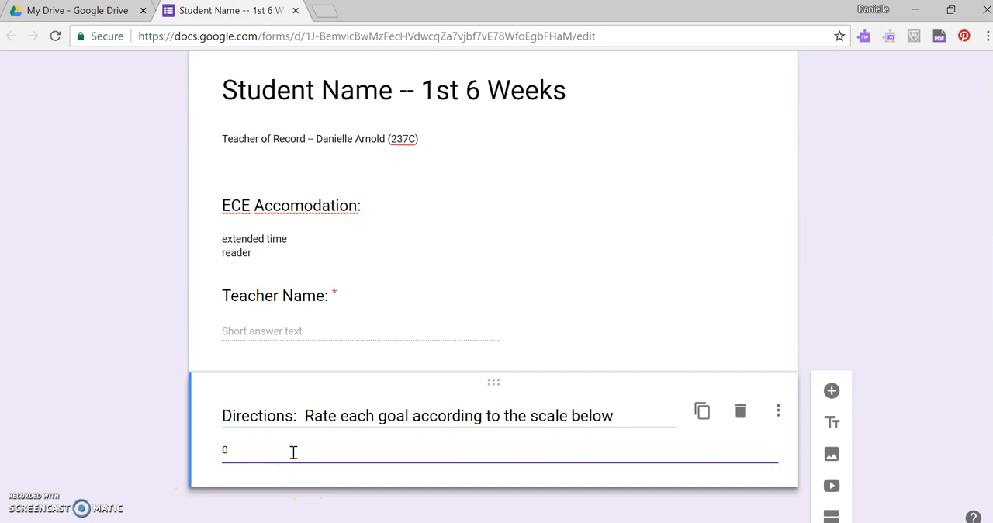
type(" = Never")
key("Return")
type("1")
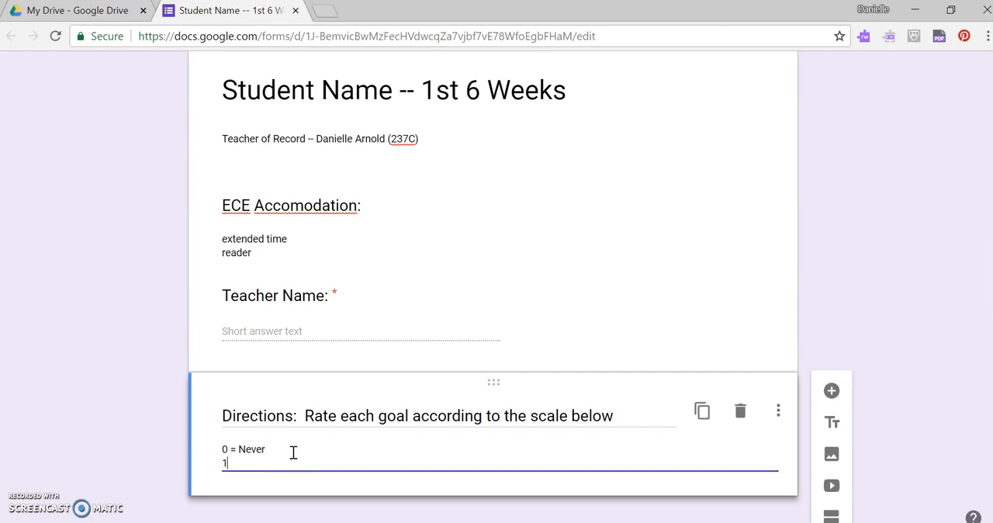
type(" -")
key("BackSpace")
type("= Seldom")
key("Return")
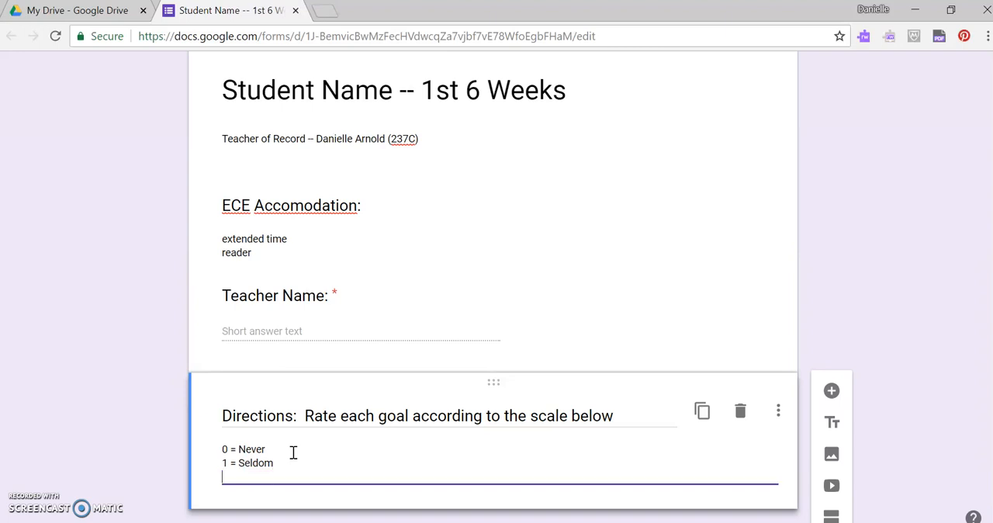
- Add the scale lines "2 = Sometimes (with prompt)" and "3 = Sometimes (without prompt)" to the Directions description
type("2 = Sometimes (with prompt")
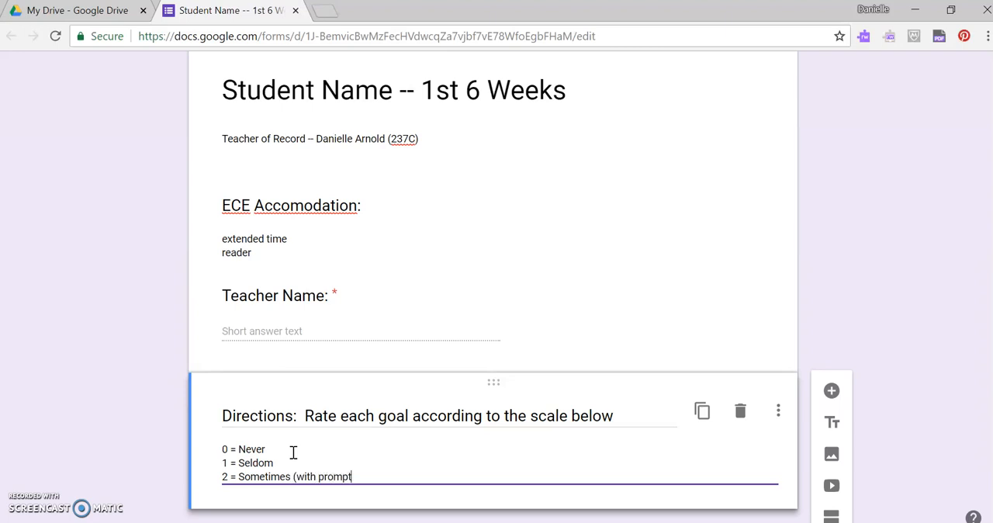
type(")")
key("Return")
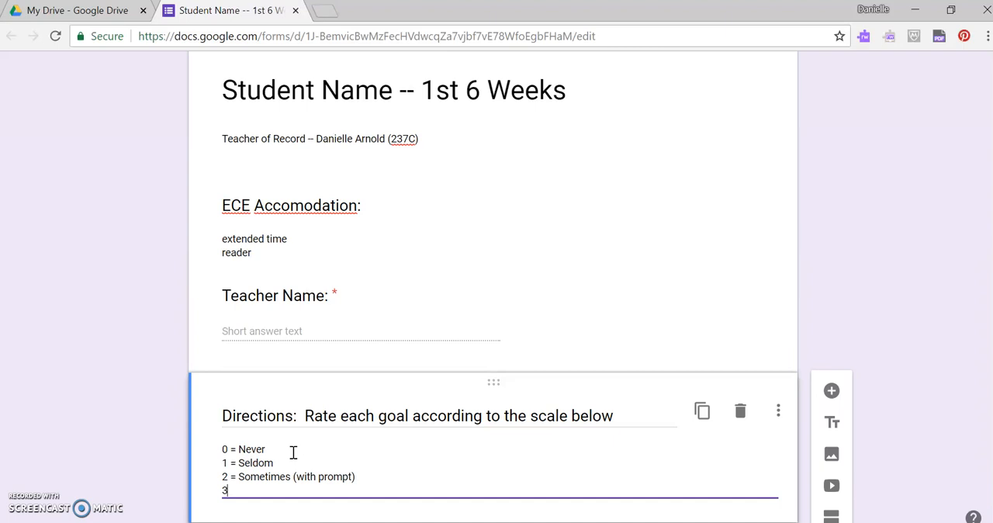
type("3 = Sometimes (without p")
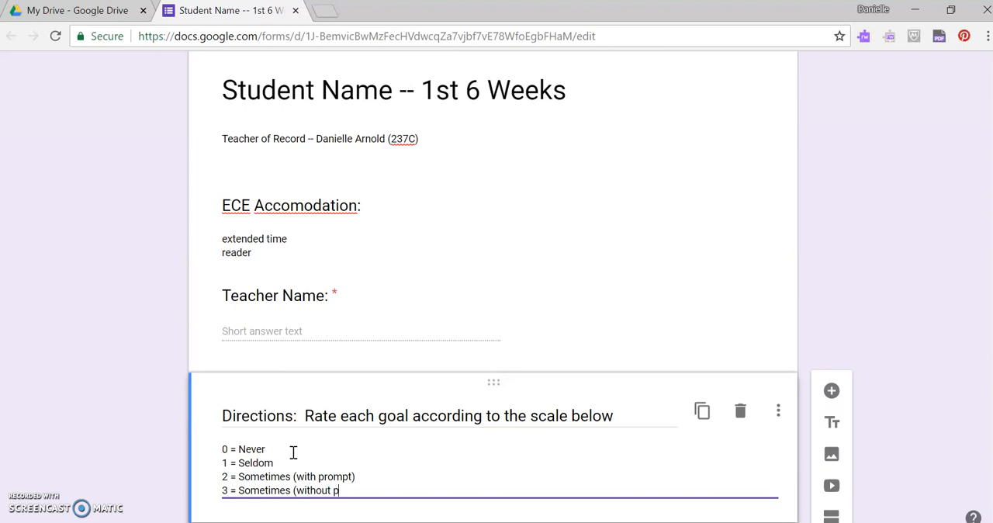
type("rompt_)")
key("Return")
- Complete the Directions scale with the lines "4 = Most Times" and "5 = Always"
type("4 = Most Times")
key("Return")
type("5 = Always")
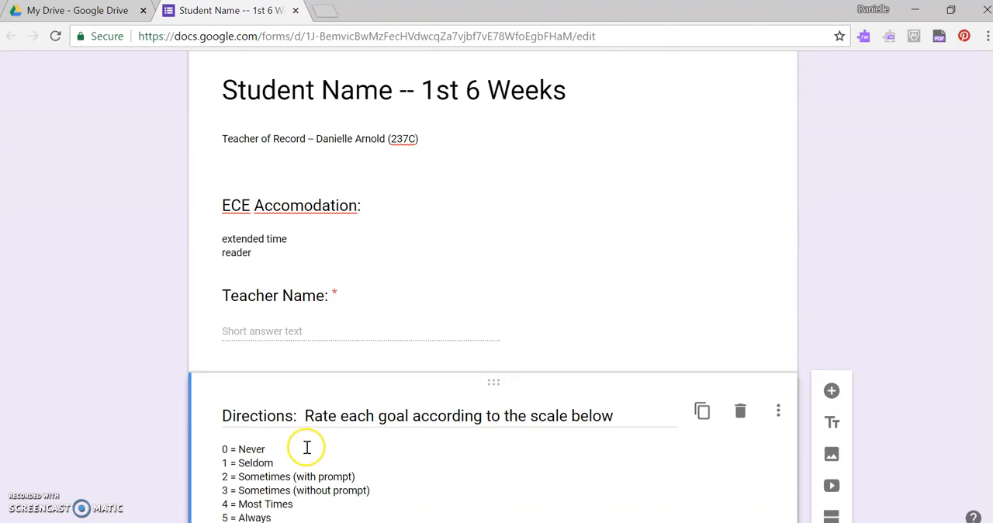
- Add another title and description block below the Directions, titled "Goal 1:"
scroll(393, 443, "down", 1)
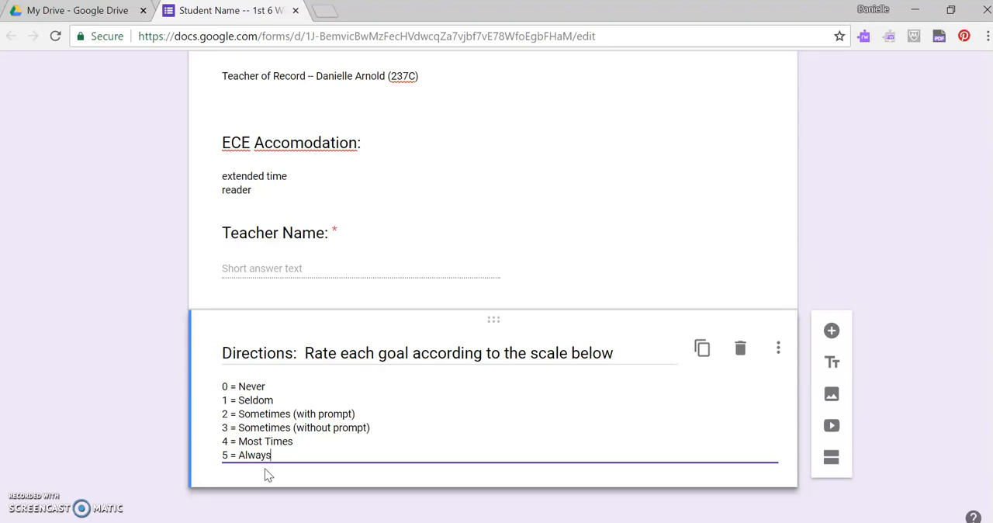
left_click(834, 364)
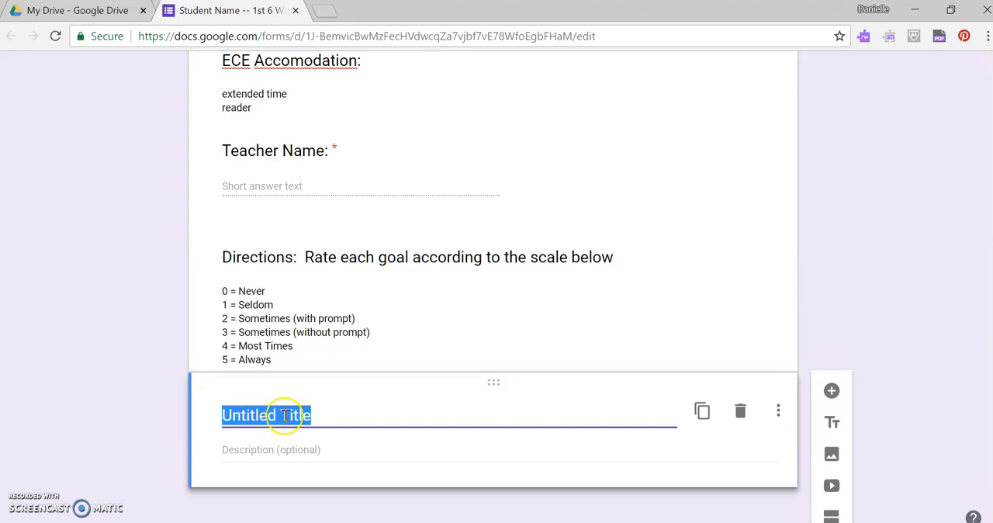
type("G")
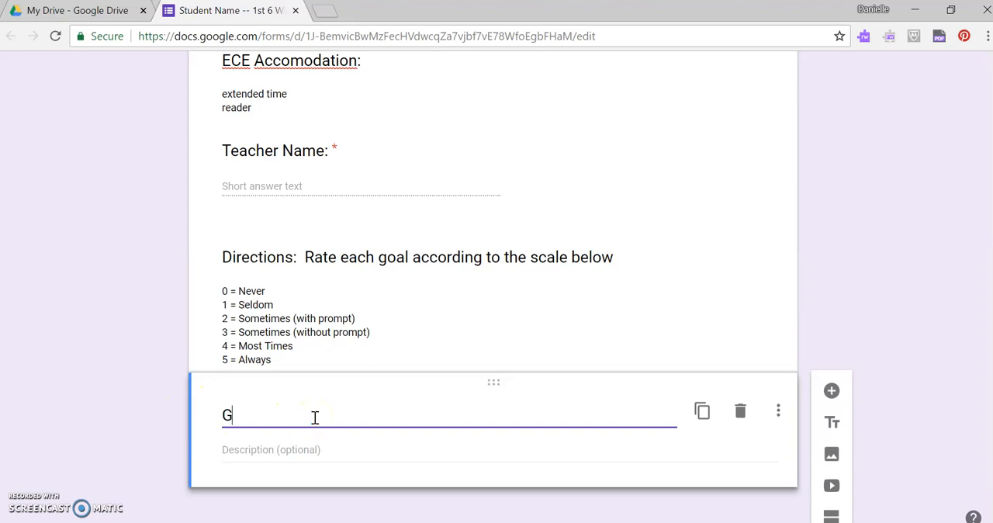
type("oal 1:")
- Enter "On a grade level writing activity, ....." as the description of the Goal 1 block
left_click(349, 447)
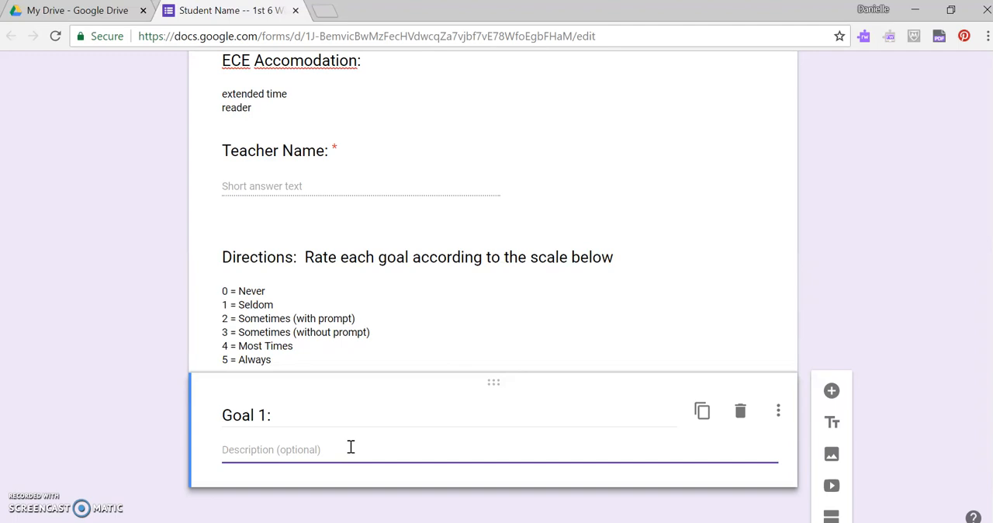
type("On")
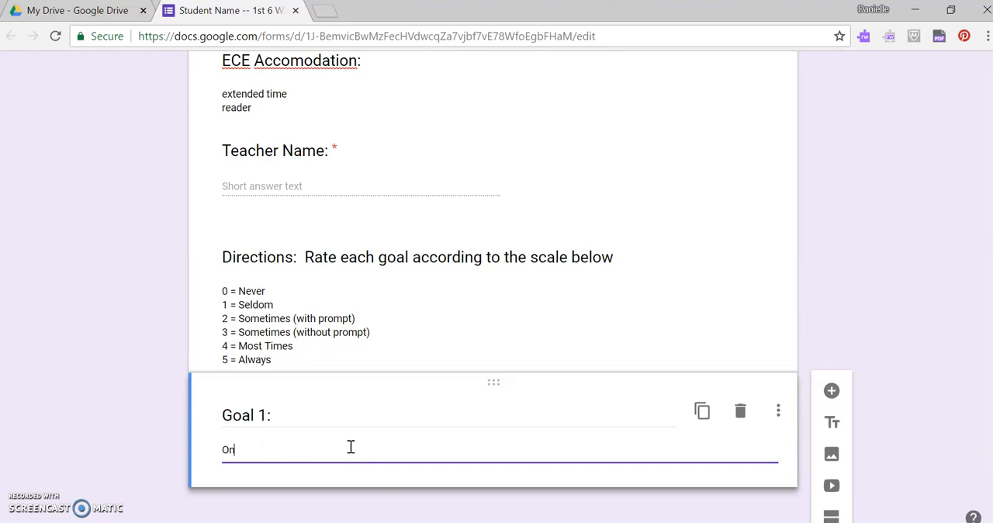
type(" a grade level writin")
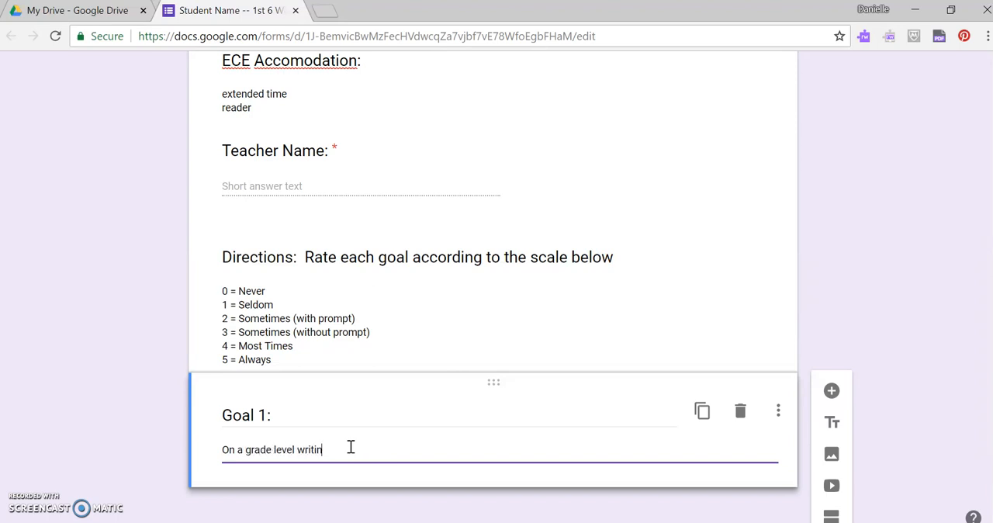
type("g activity, .....")
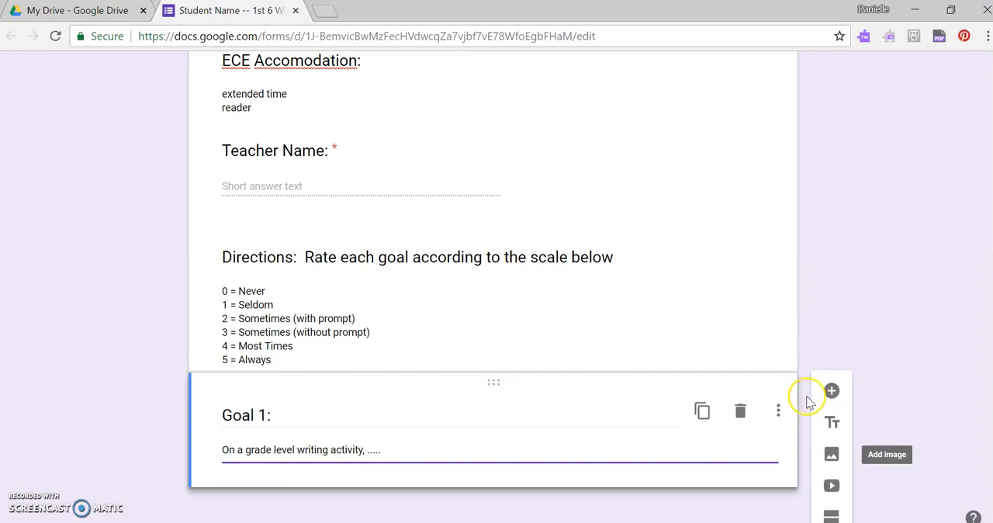
- Add a question below Goal 1 titled "1: Aug. 20 -- Aug. 31", checking the dates in the August 2018 system calendar
left_click(831, 393)
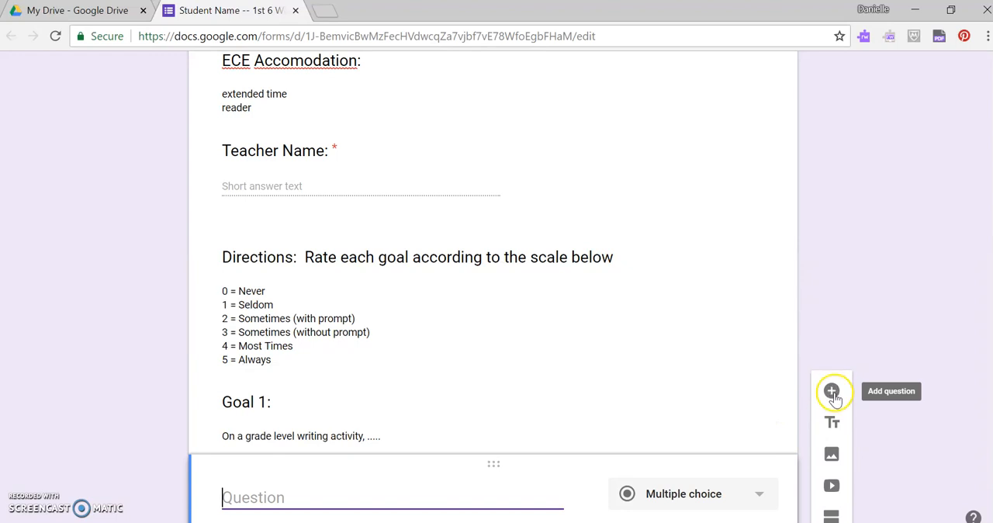
scroll(824, 390, "down", 2)
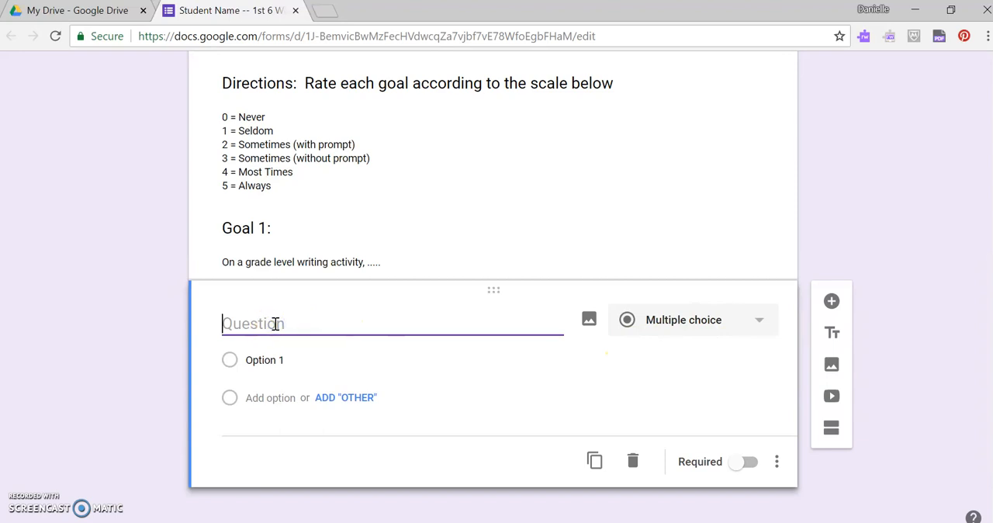
type("1")
left_click(919, 522)
left_click(940, 248)
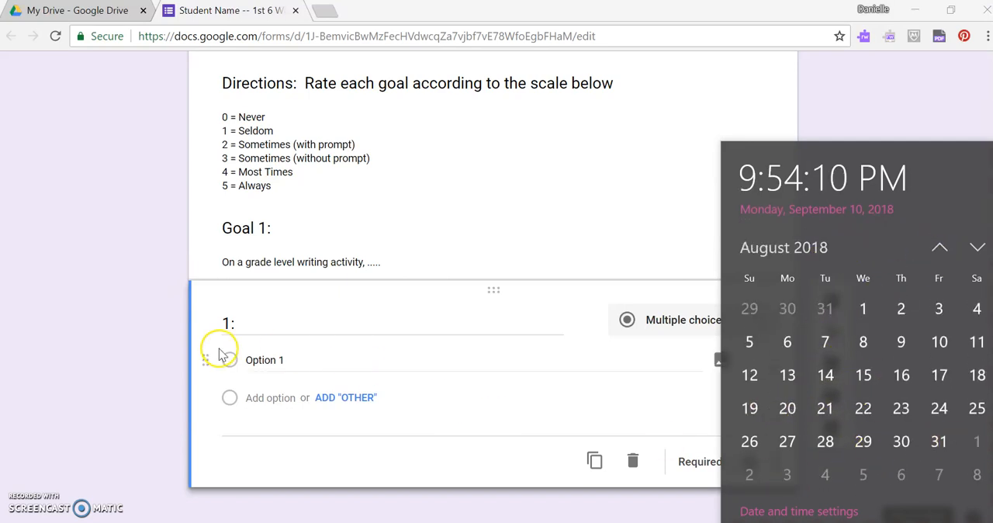
left_click(263, 323)
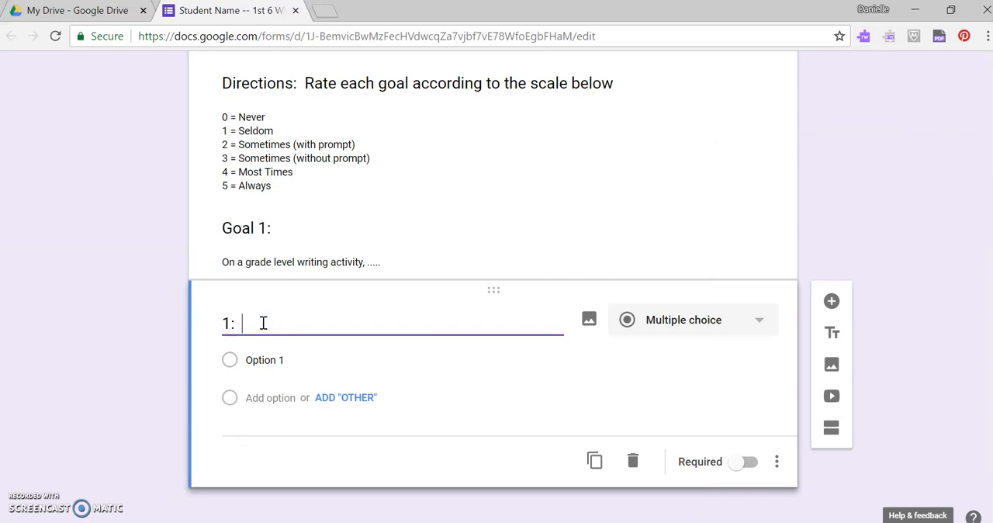
type("Aug. 20 -- Aug")
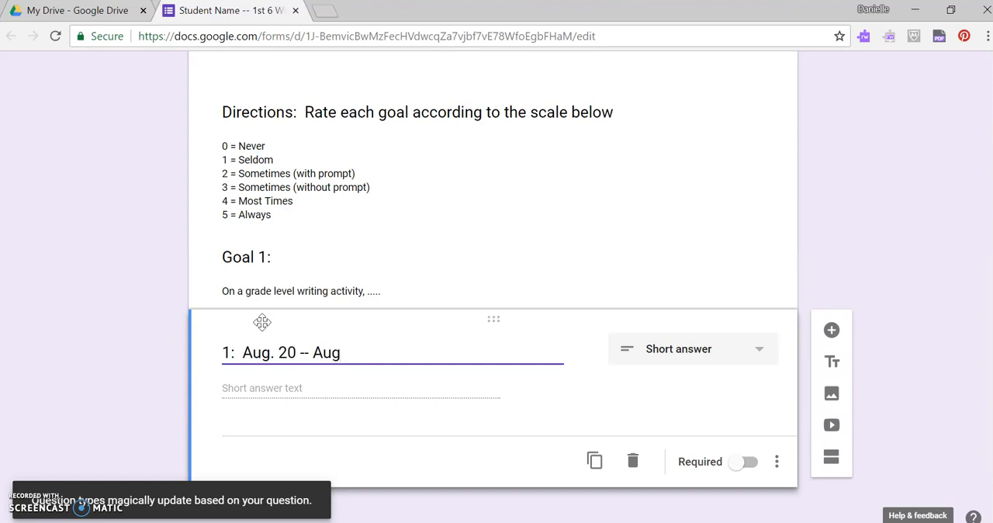
type("1")
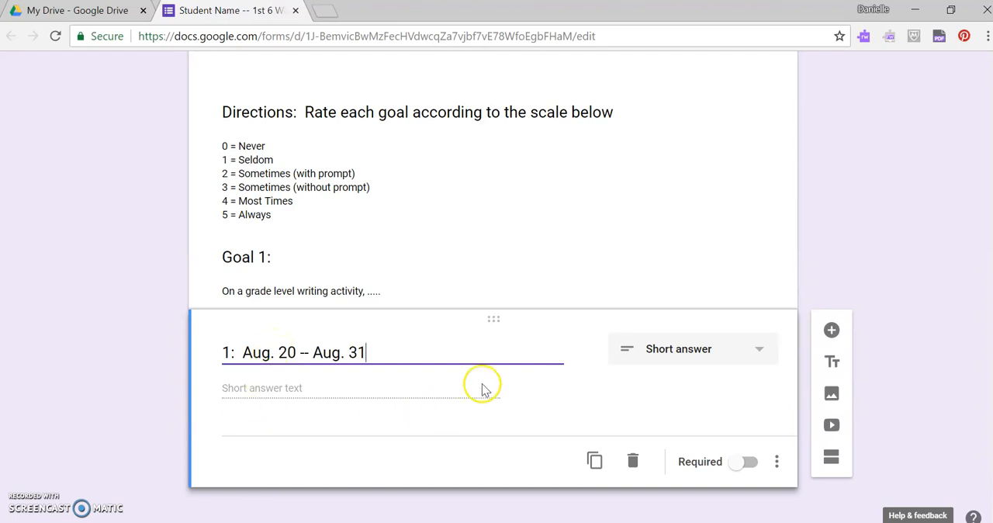
- Change the Aug. 20 -- Aug. 31 question to Multiple choice and name its first option "0"
left_click(759, 348)
left_click(686, 190)
left_click(236, 364)
left_click_drag(251, 360, 287, 360)
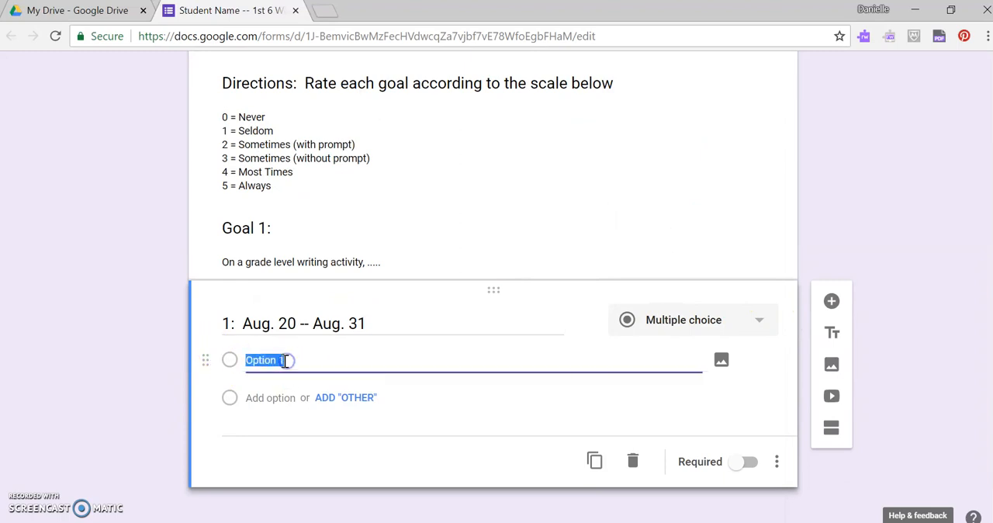
type("0")
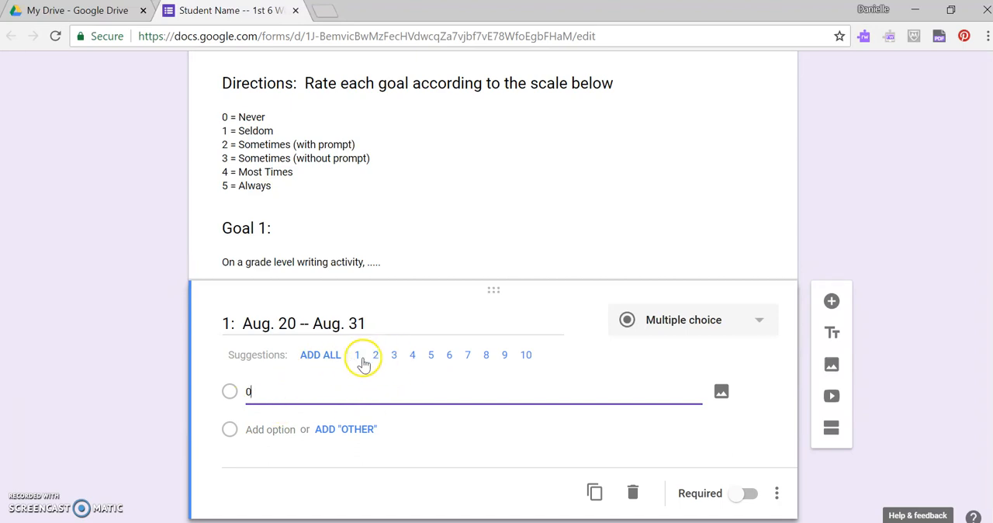
left_click(433, 356)
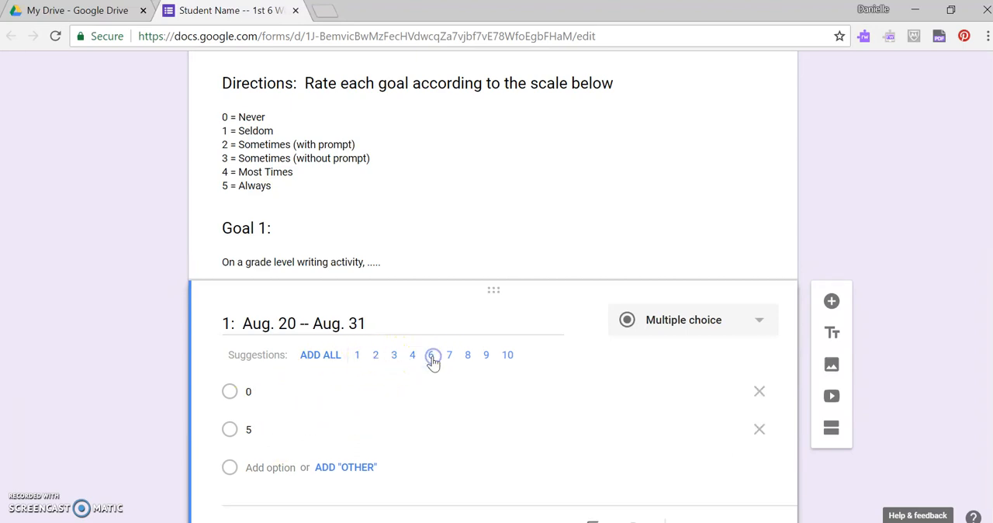
left_click(758, 429)
left_click(232, 427)
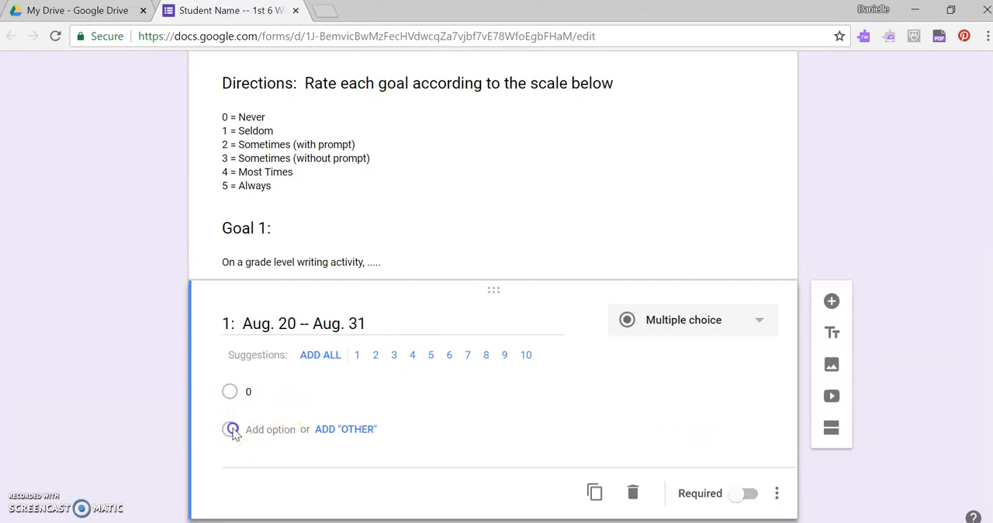
left_click(337, 431)
left_click(257, 428)
left_click(281, 426)
- Add the suggested options 1, 2, 3, 4 and 5 to the question and remove its "Other" option
left_click(358, 356)
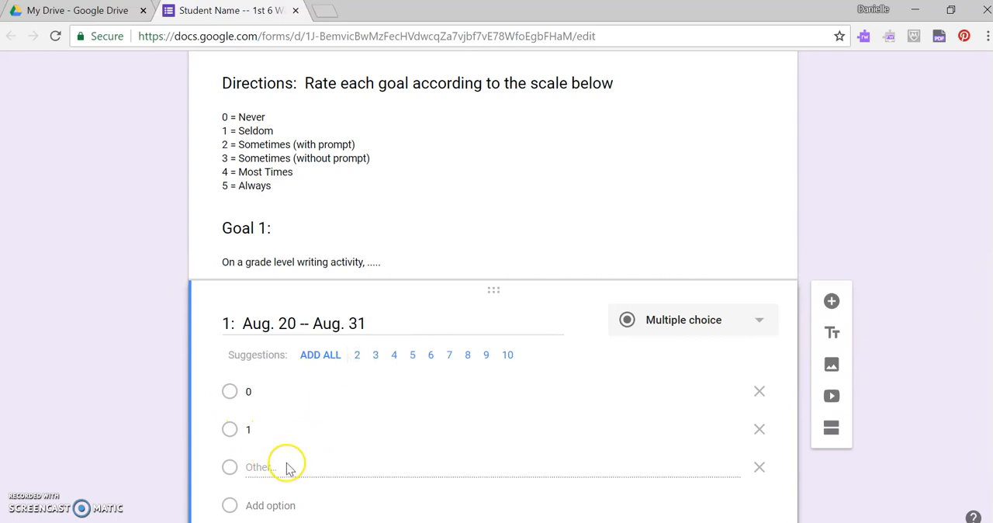
left_click(358, 356)
left_click(357, 356)
left_click(358, 357)
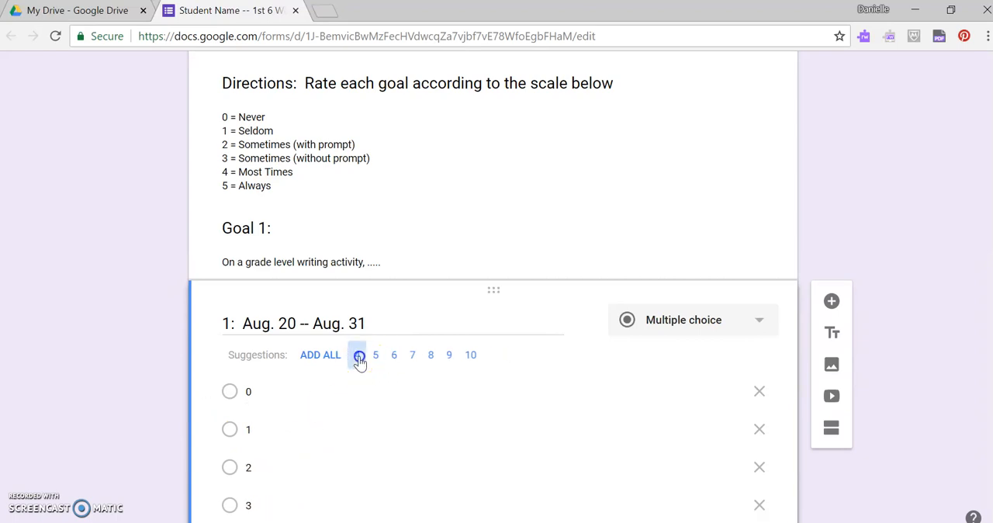
left_click(357, 356)
scroll(358, 388, "down", 3)
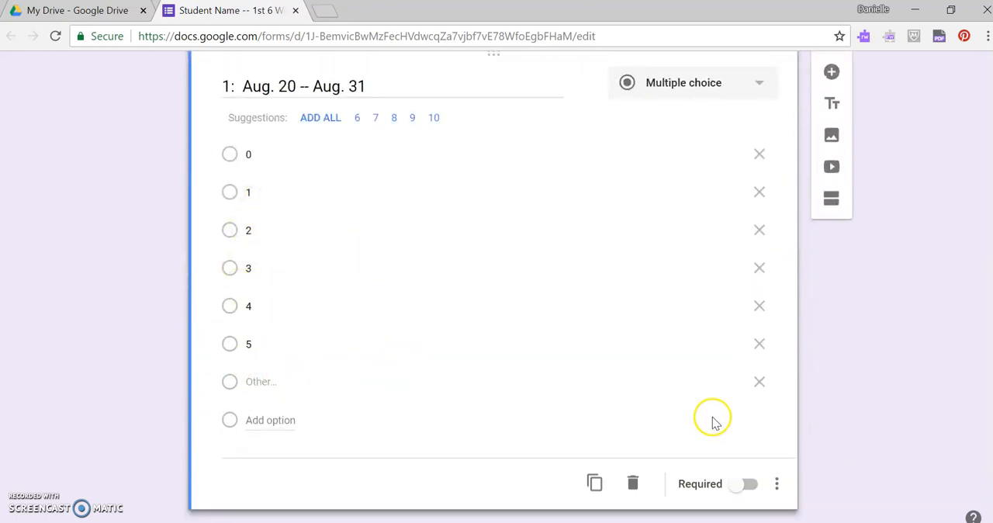
left_click(759, 381)
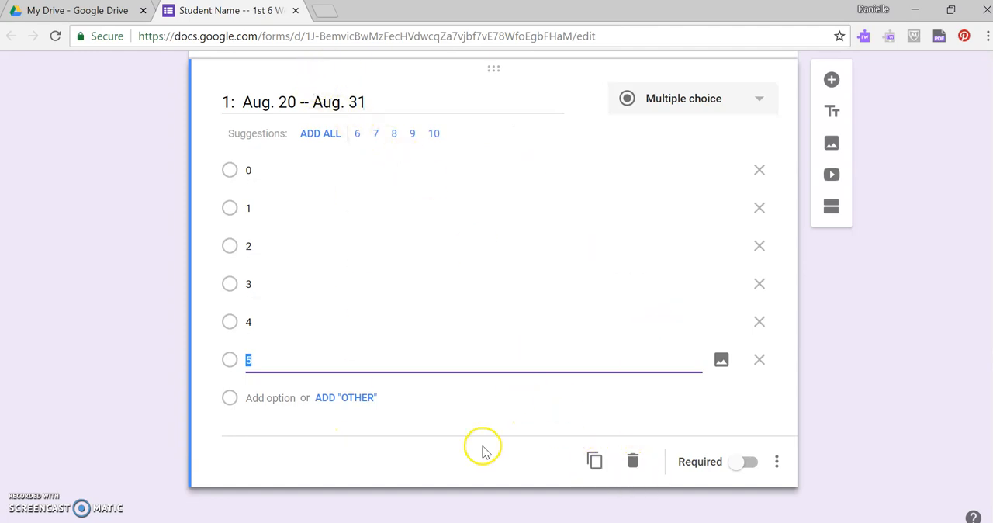
- Duplicate the Aug. 20 -- Aug. 31 question and change the copy to a Linear scale from 0 to 5
left_click(595, 463)
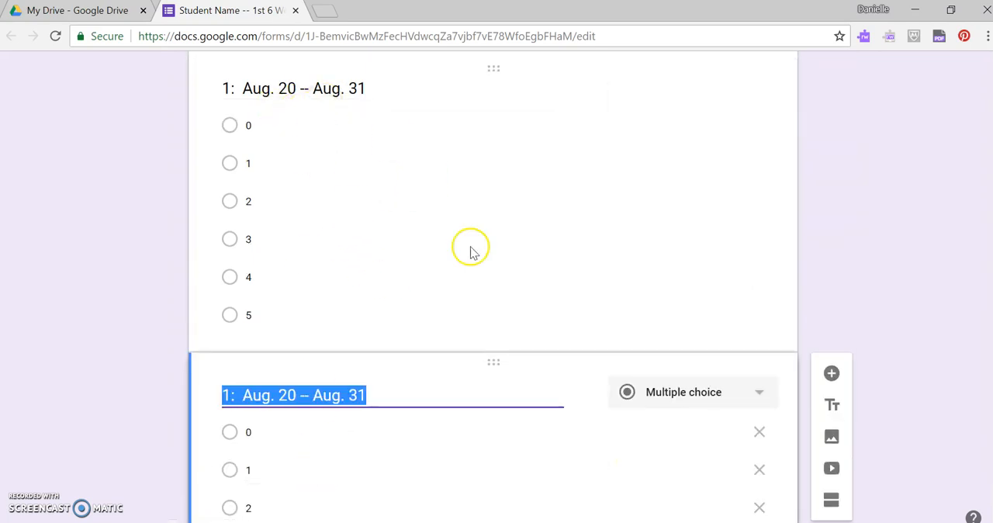
scroll(406, 224, "down", 1)
scroll(405, 224, "up", 2)
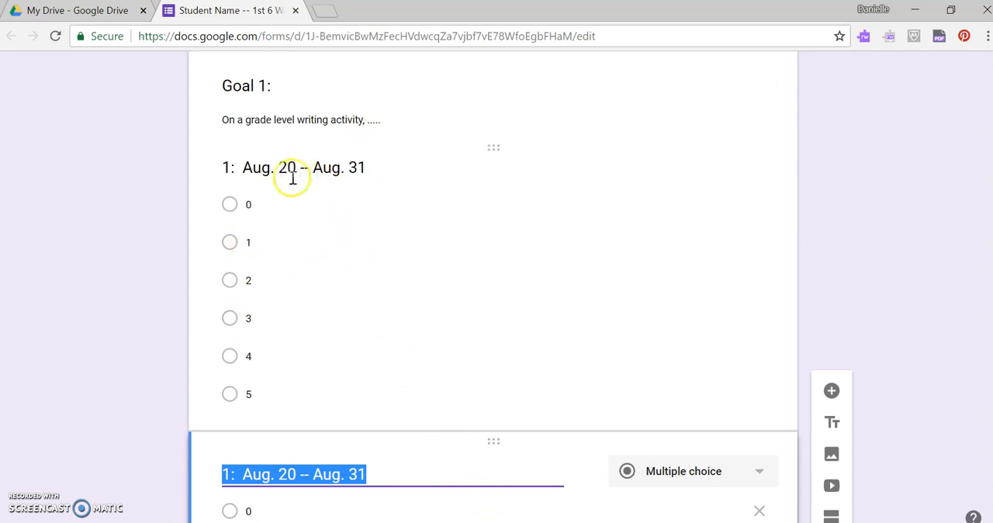
scroll(326, 396, "down", 2)
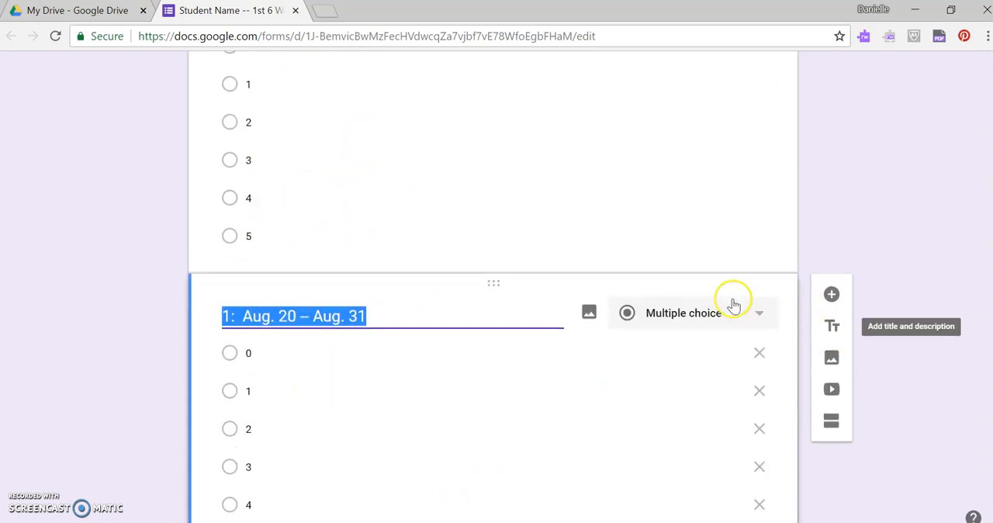
left_click(750, 313)
left_click(689, 349)
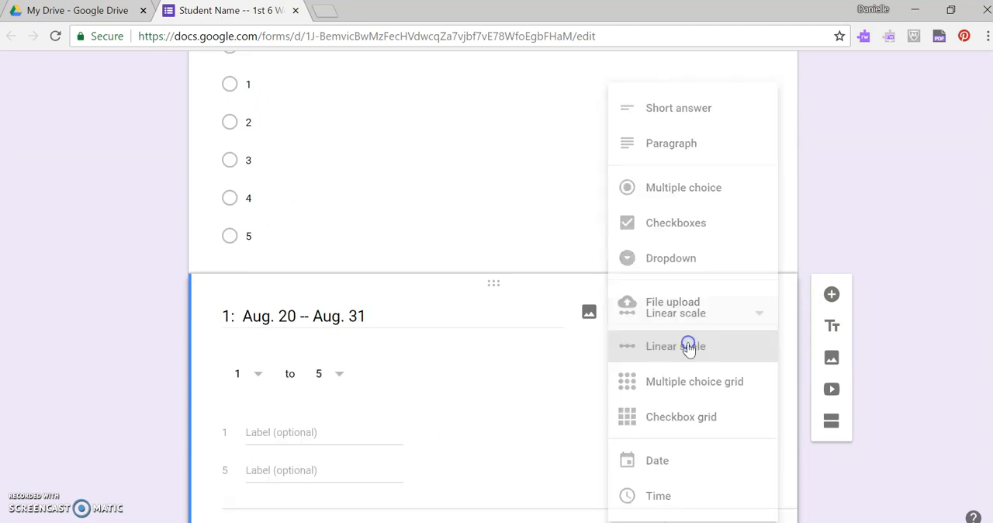
left_click(254, 375)
left_click(242, 340)
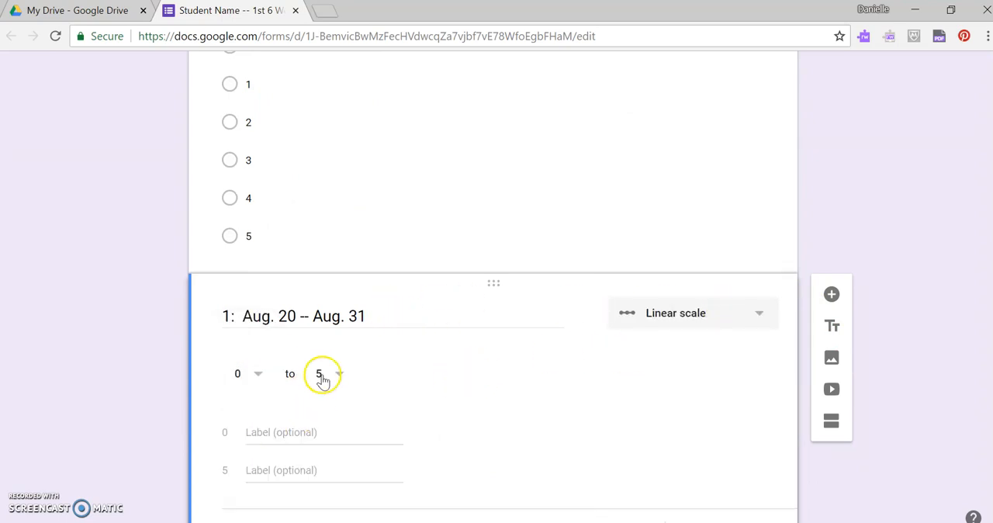
- Label the copied question's scale ends "Never" for 0 and "Always" for 5
left_click(308, 432)
type("Never")
left_click(309, 470)
type("Always")
left_click(456, 457)
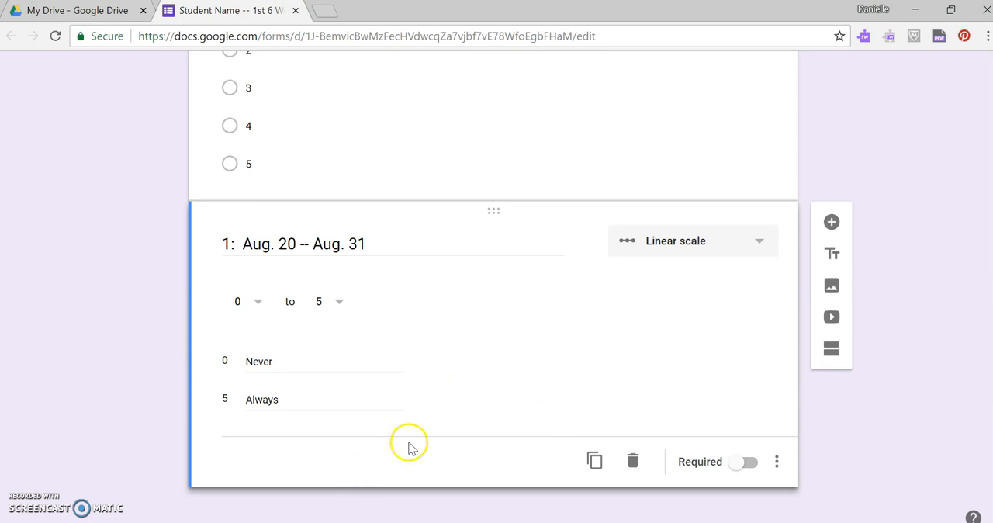
- Change the original multiple-choice Aug. 20 -- Aug. 31 question to a Linear scale from 0 to 5
scroll(295, 252, "up", 4)
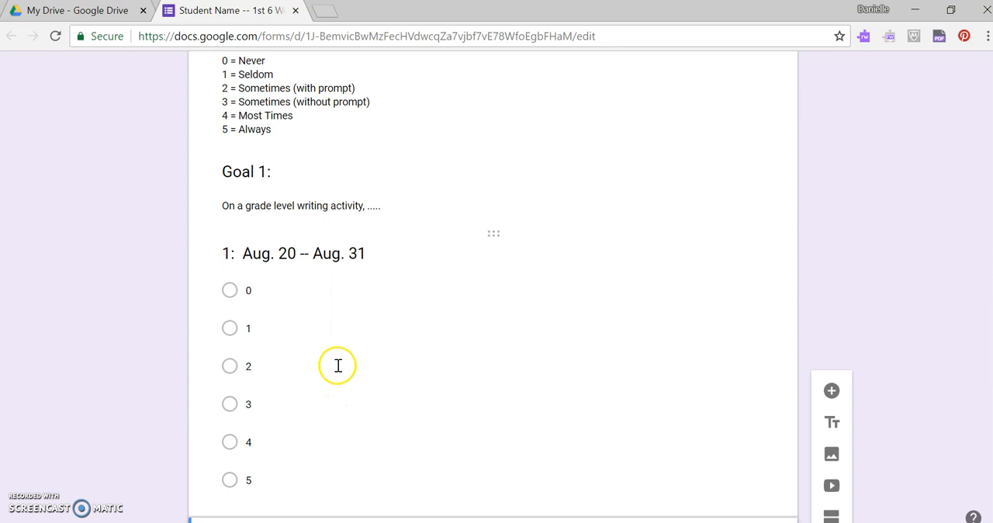
scroll(334, 373, "down", 3)
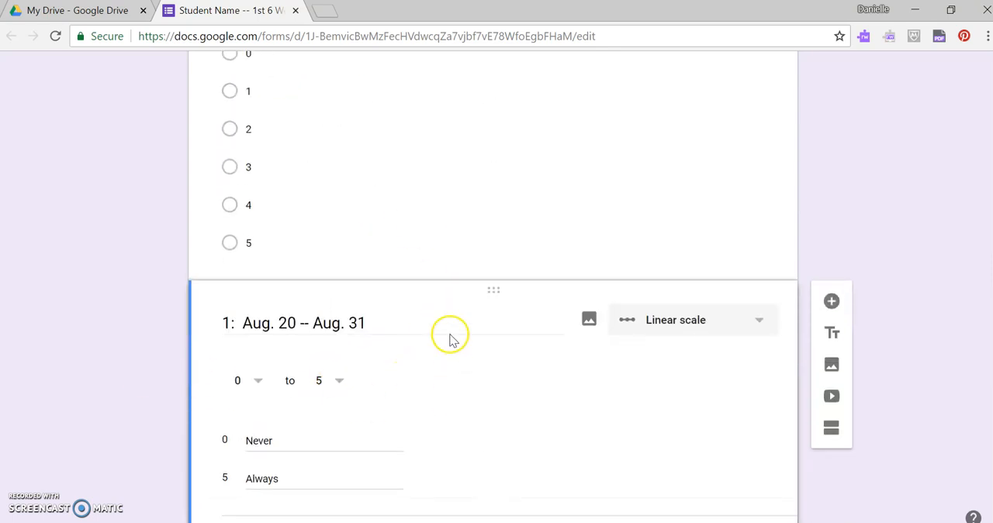
scroll(449, 337, "down", 1)
scroll(441, 337, "up", 2)
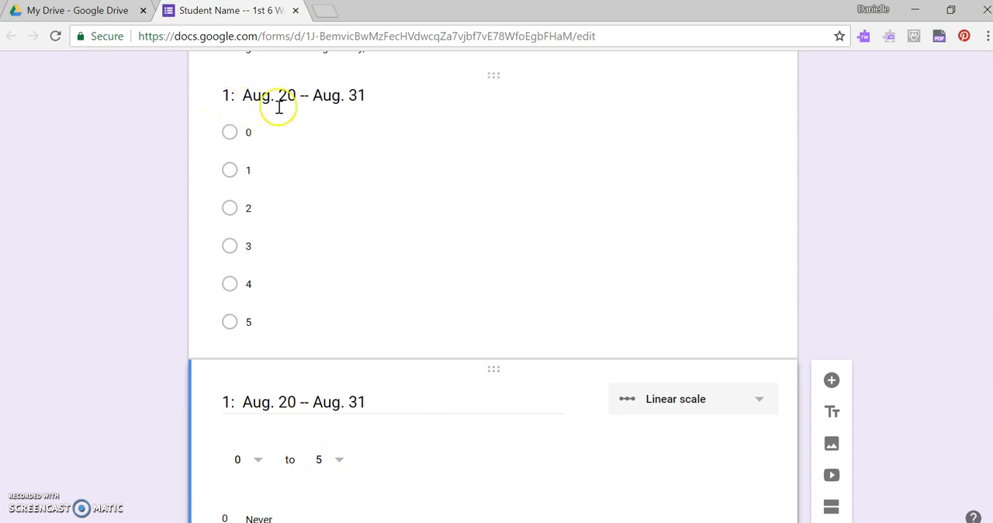
left_click(415, 208)
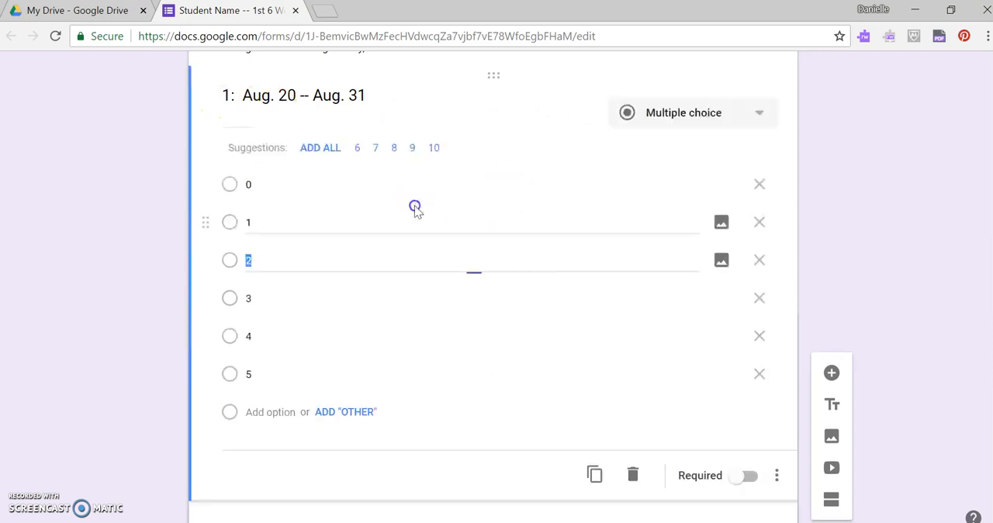
left_click(747, 114)
left_click(672, 334)
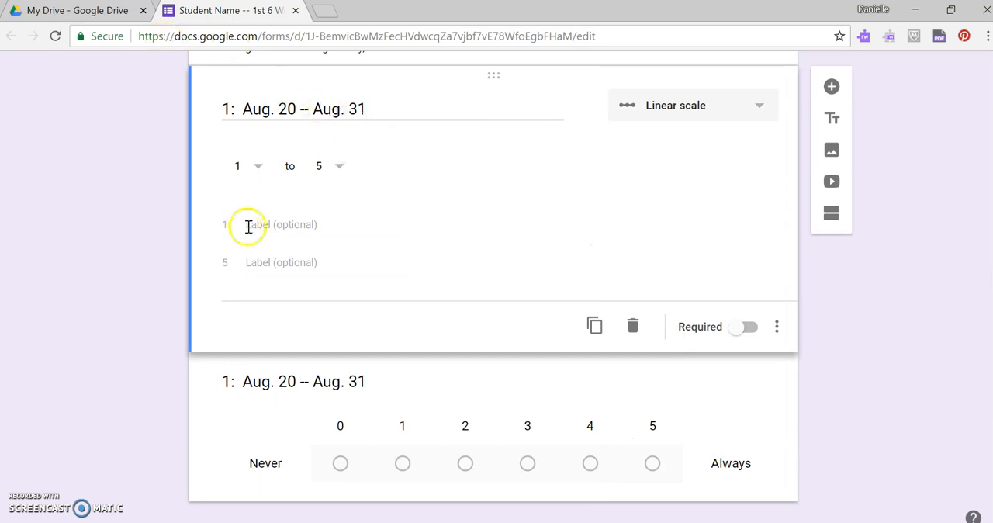
left_click(263, 168)
left_click(233, 131)
- Label 0 as "Never" and 5 as "Always" on the first Aug. 20 -- Aug. 31 question
left_click(284, 224)
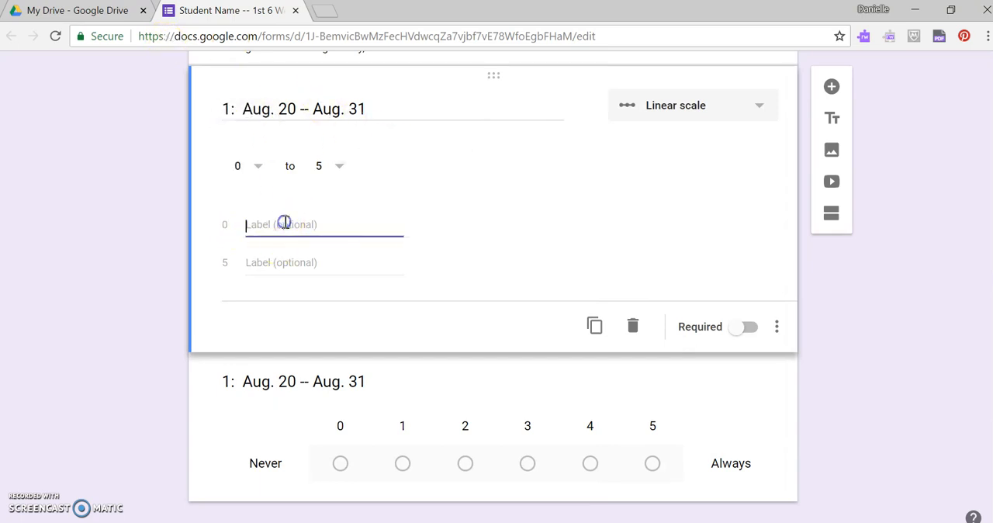
type("Never")
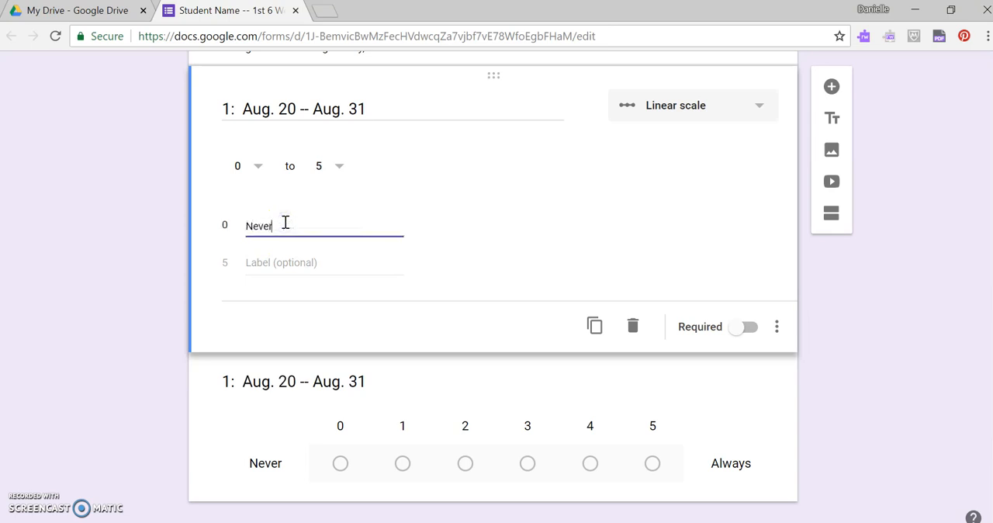
left_click(295, 258)
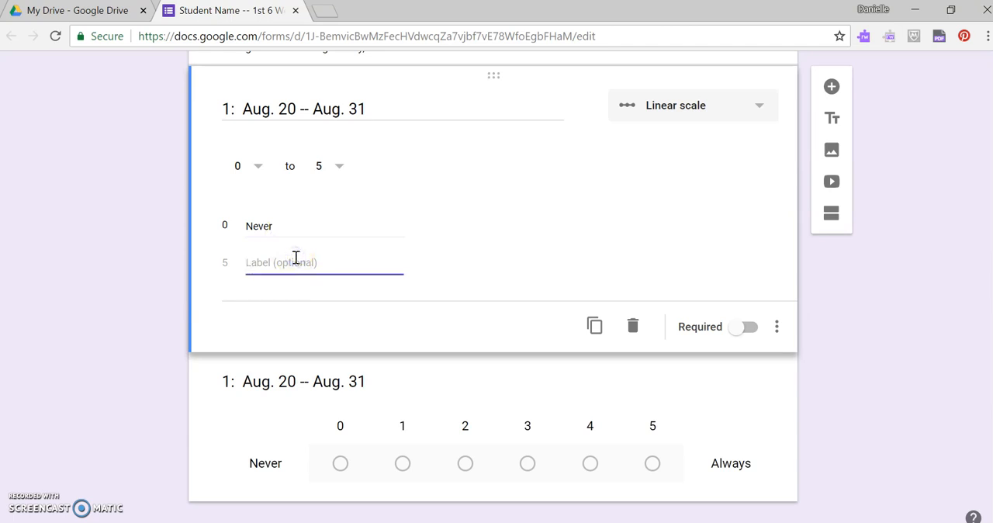
type("Always")
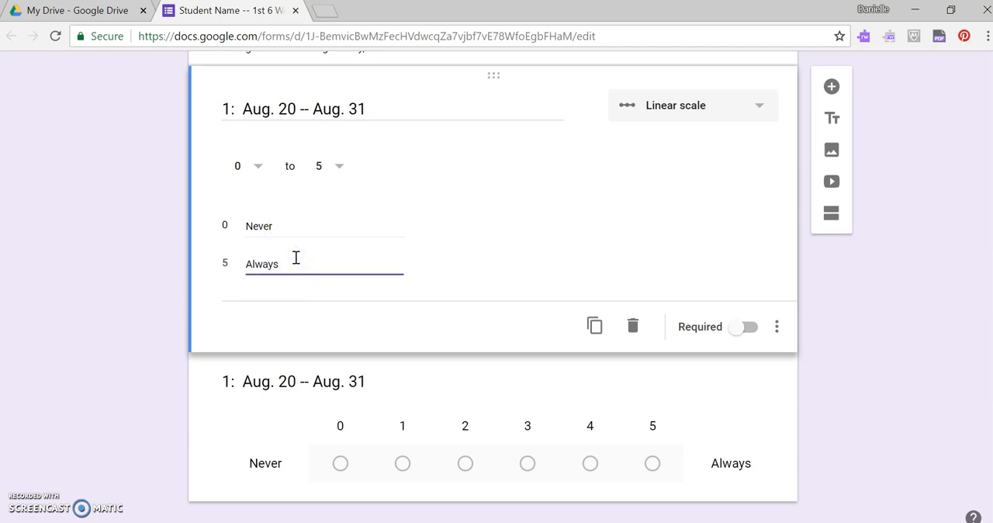
left_click(485, 328)
- Retitle the second Aug. 20 -- Aug. 31 question "1: Sept 3 -- Sept 14", checking the dates in the September 2018 system calendar
left_click(729, 389)
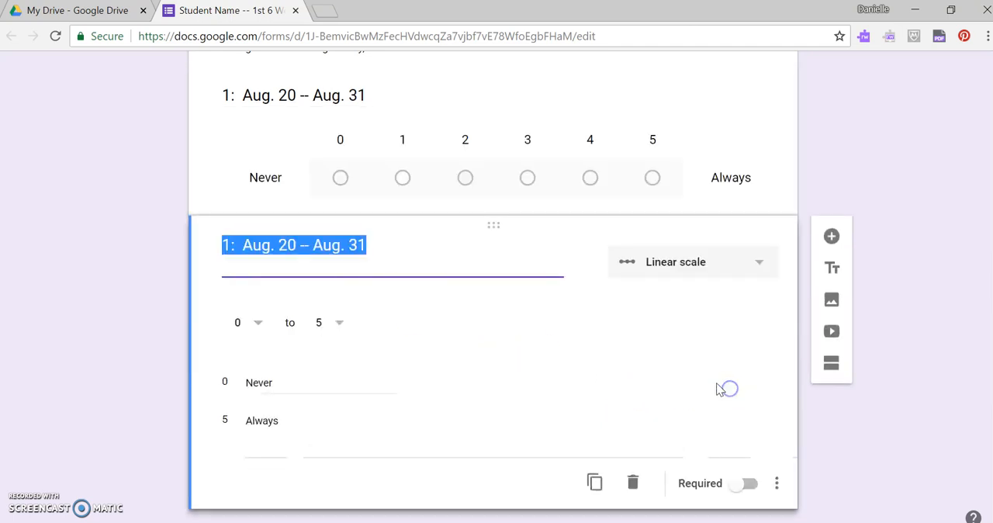
scroll(483, 335, "up", 1)
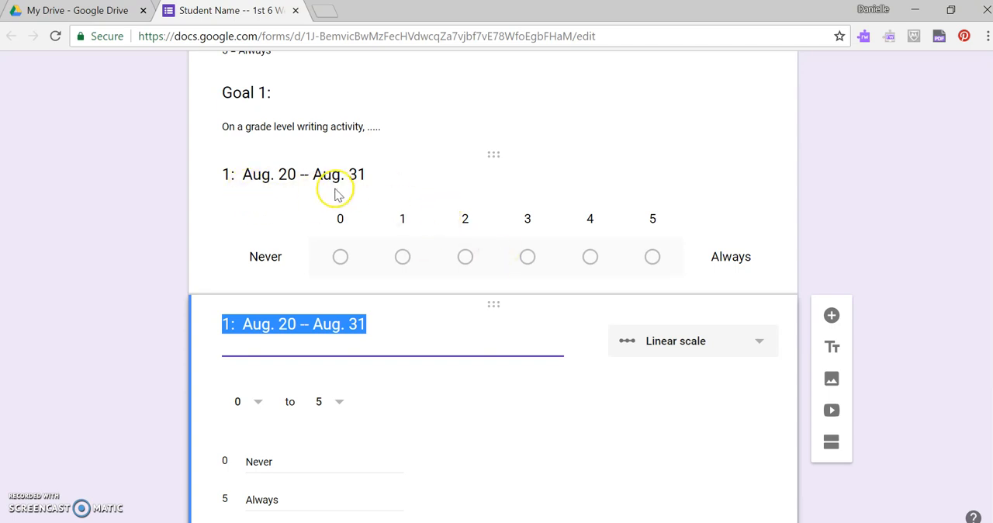
left_click(943, 522)
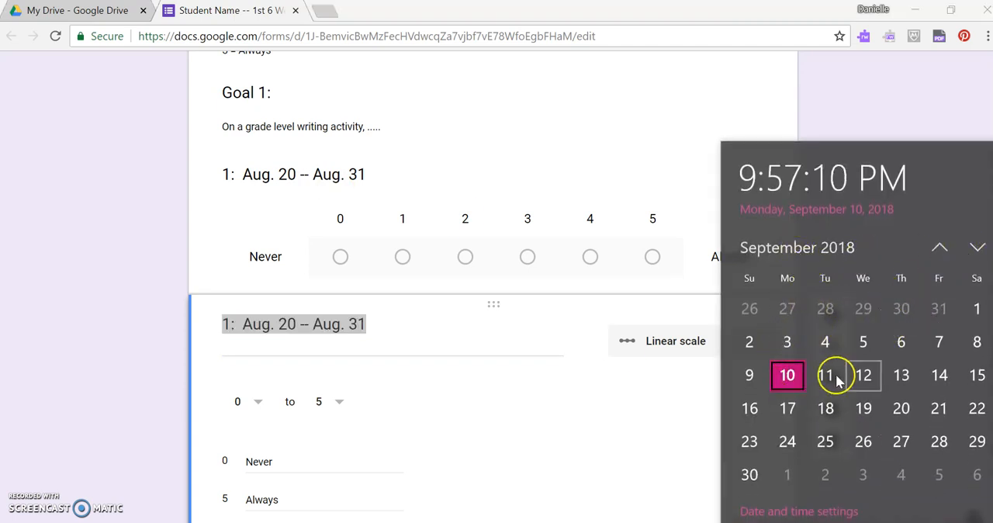
left_click(360, 329)
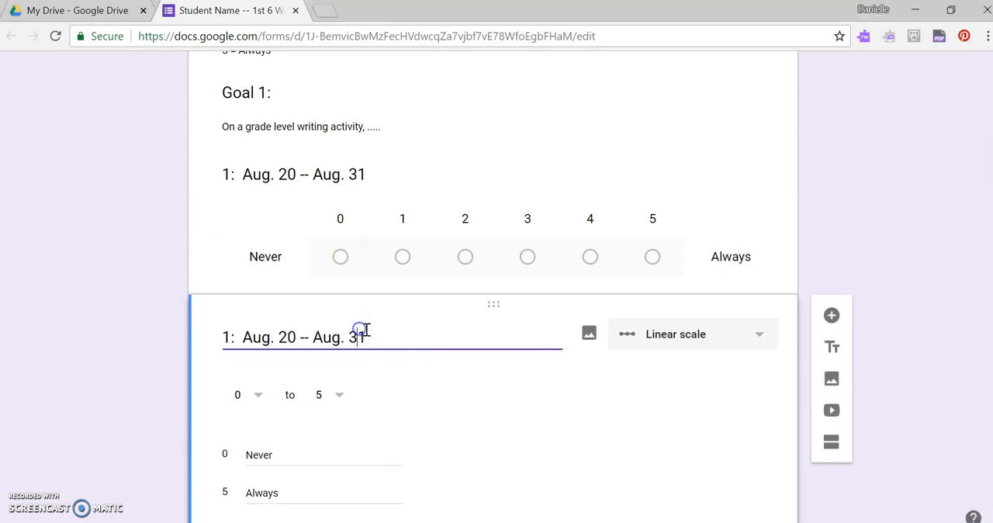
left_click_drag(366, 336, 283, 336)
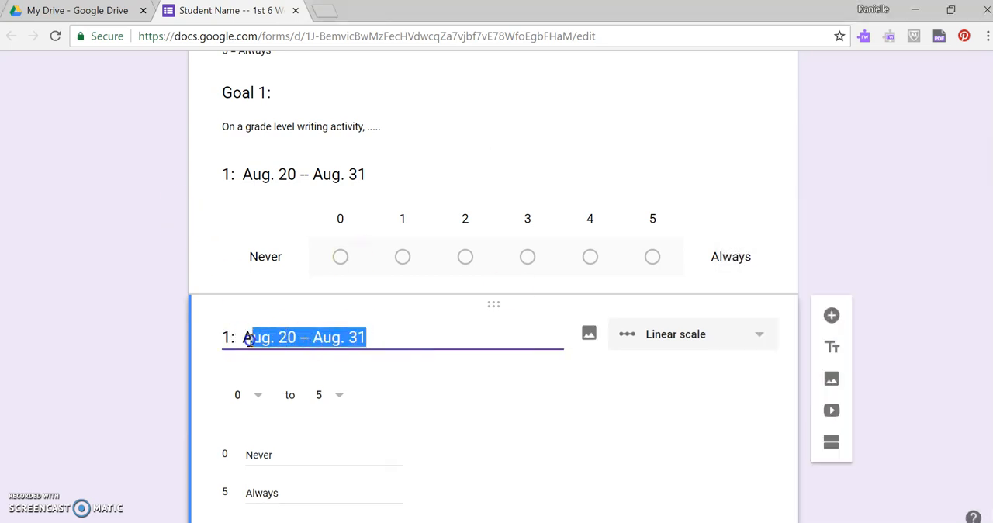
type("Sept")
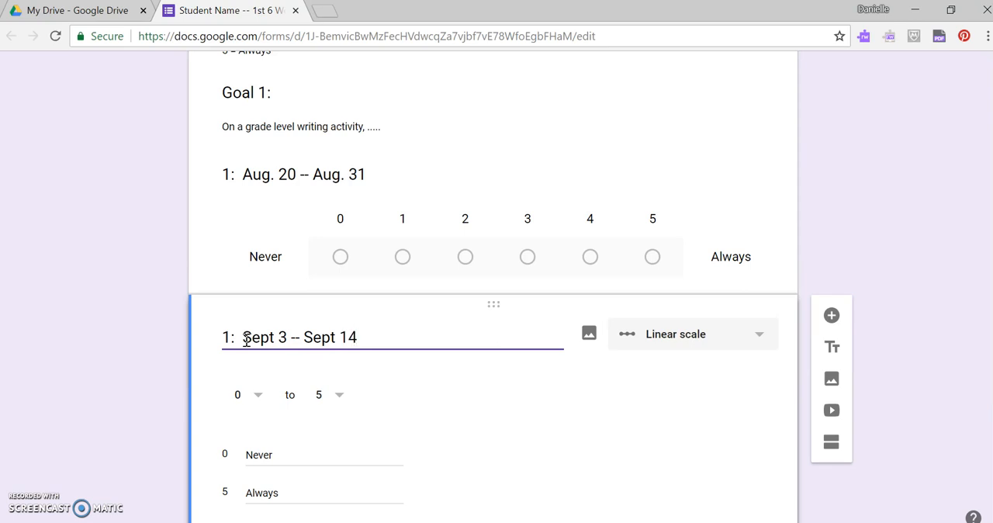
left_click(696, 442)
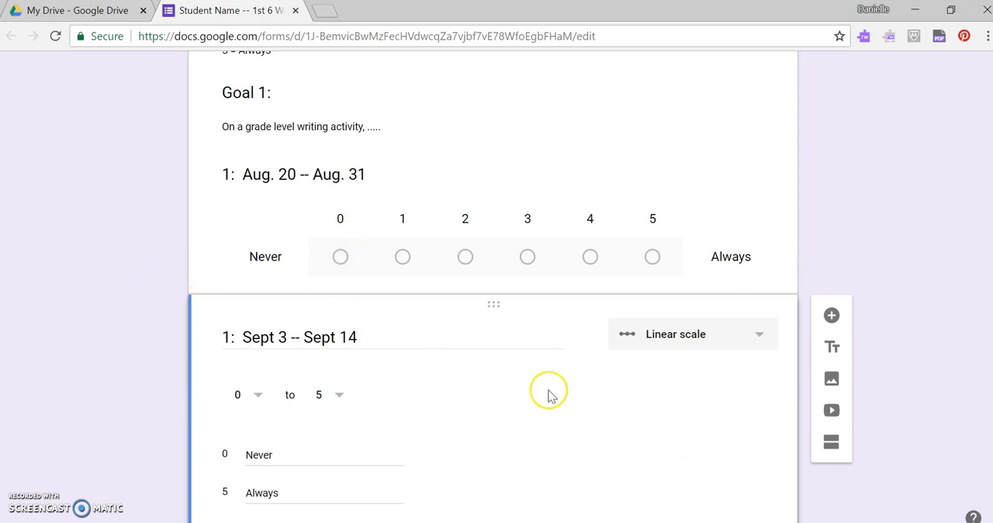
- Duplicate the Sept 3 -- Sept 14 question and retitle the copy "1: Sept 17 -- Sept 28", checking the dates in the system calendar
scroll(549, 396, "down", 1)
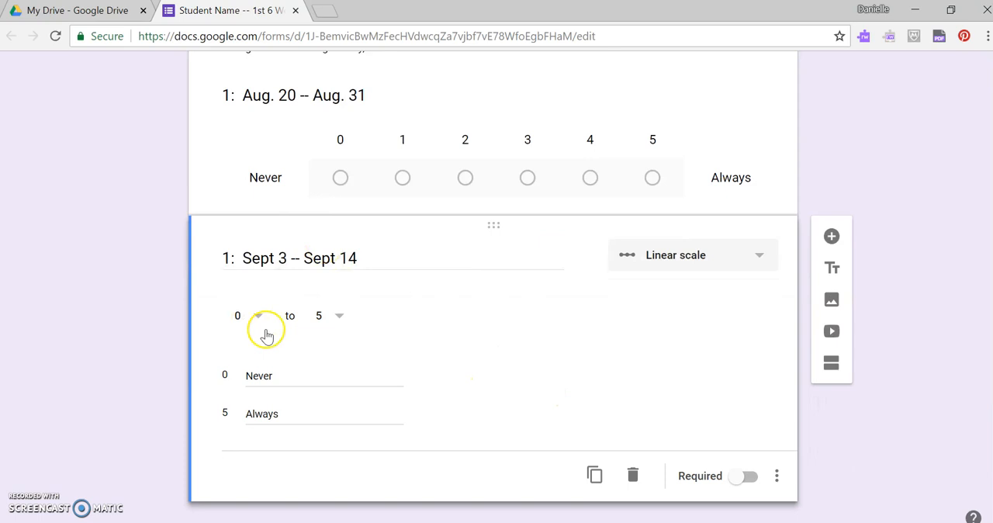
left_click(595, 476)
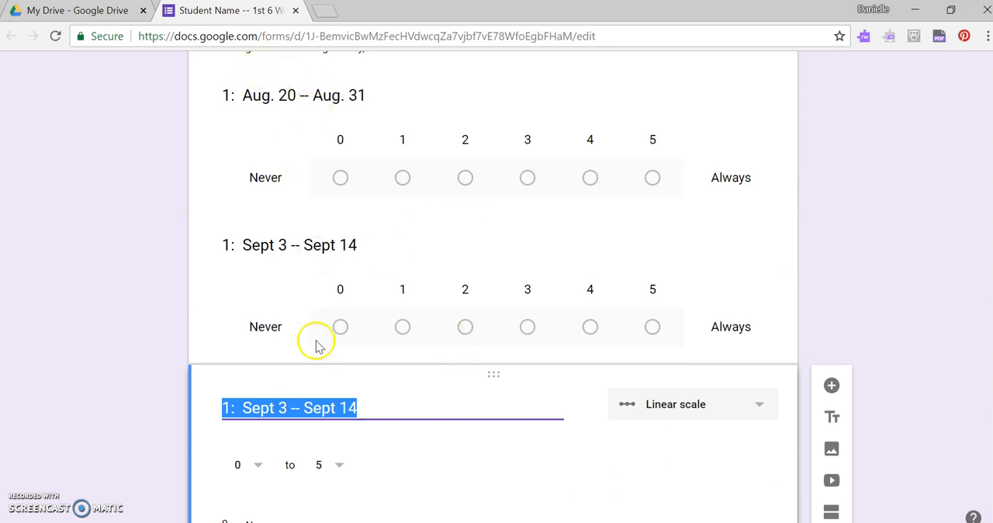
scroll(294, 323, "down", 2)
left_click_drag(363, 256, 258, 250)
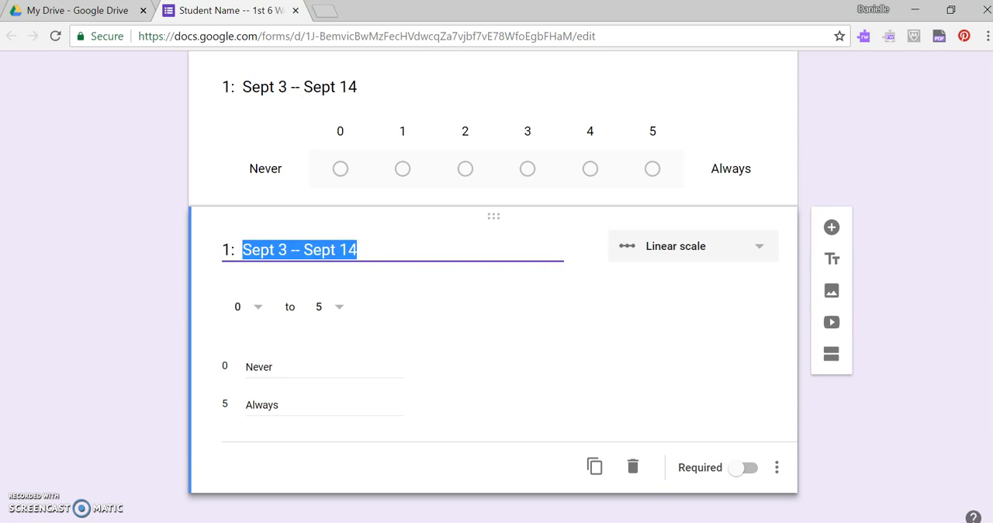
left_click(942, 522)
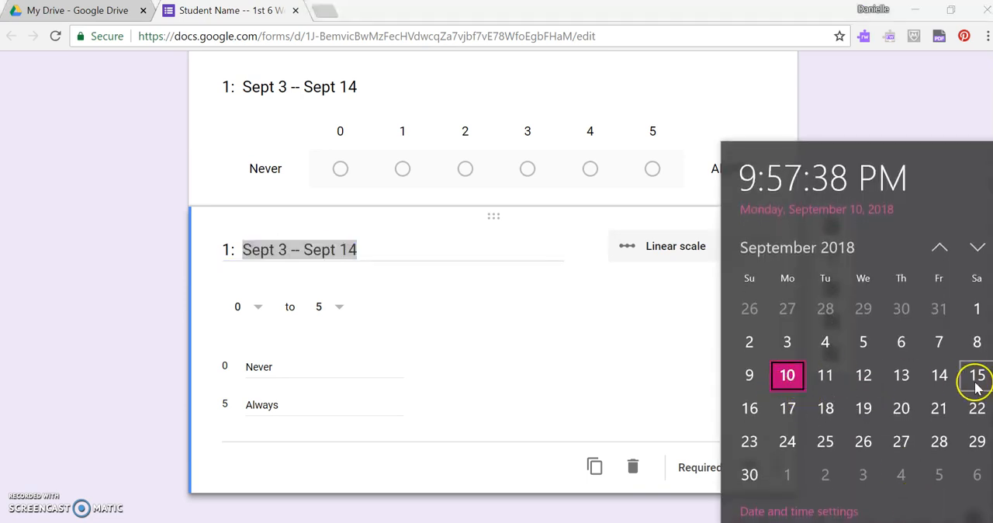
left_click(356, 251)
key("BackSpace")
type("17")
left_click(368, 252)
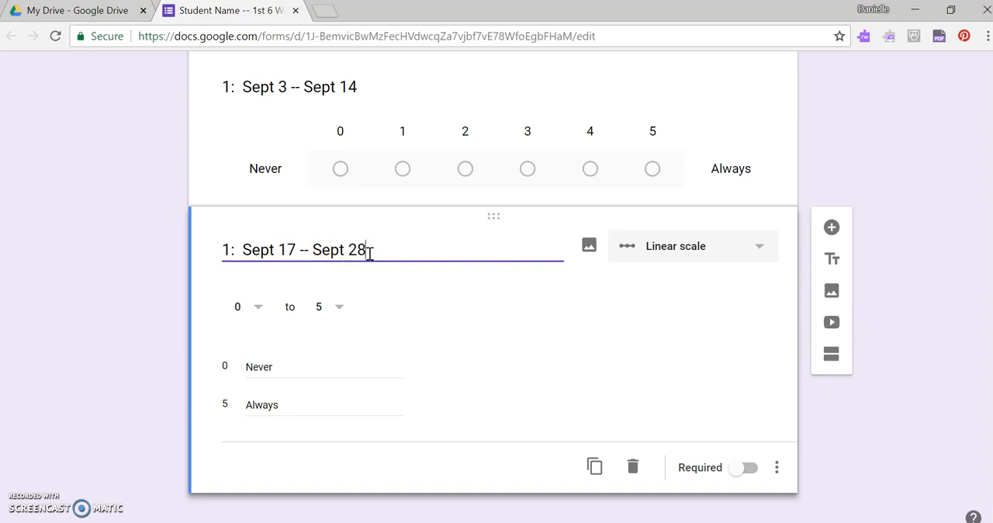
left_click(526, 342)
- Add a title and description block below the Sept 17 -- Sept 28 question, titled "Goal 2:" with the description "IEP goal"
scroll(528, 318, "up", 4)
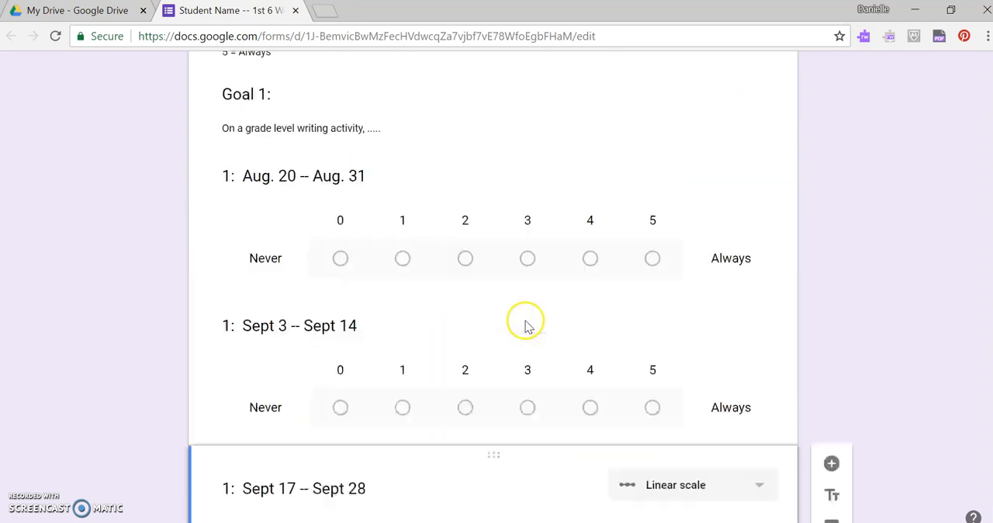
scroll(344, 293, "down", 3)
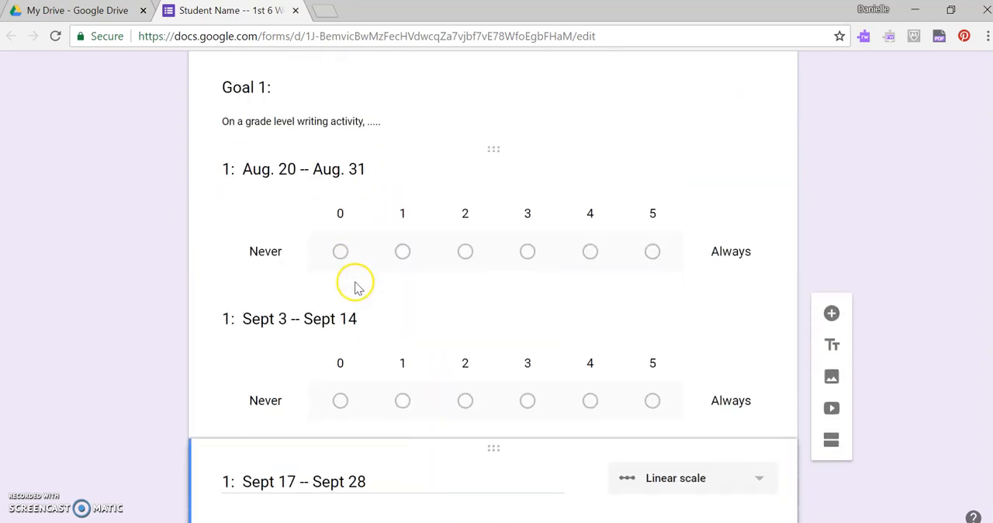
scroll(317, 125, "up", 2)
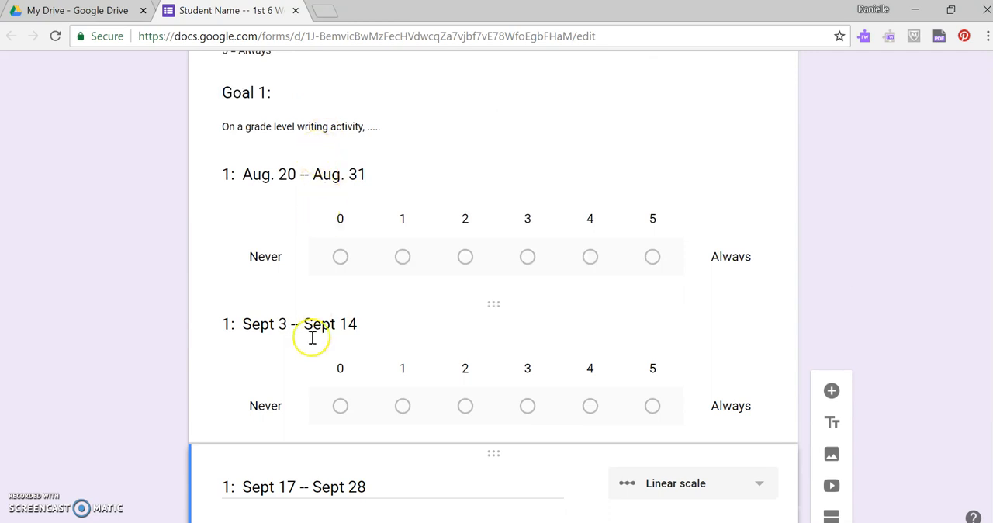
scroll(314, 376, "down", 1)
scroll(324, 427, "down", 2)
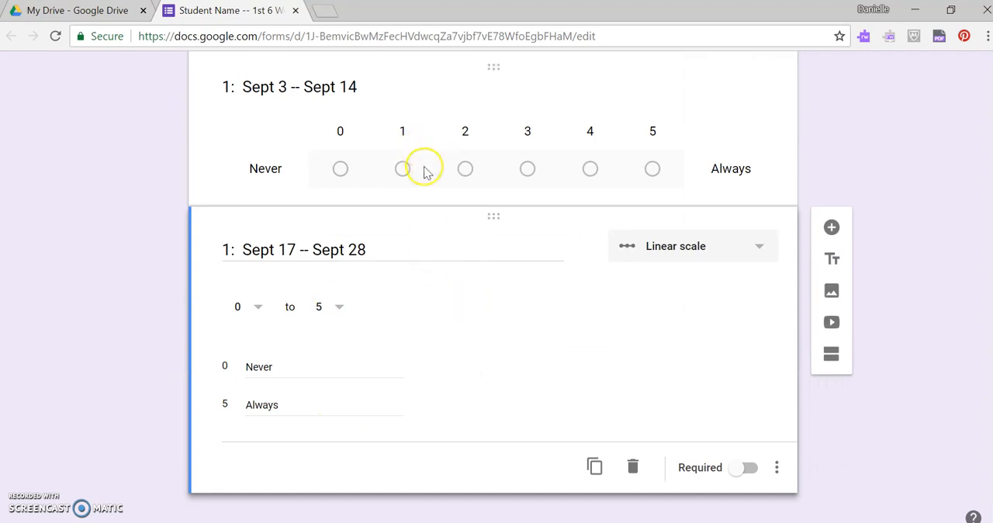
scroll(423, 171, "down", 1)
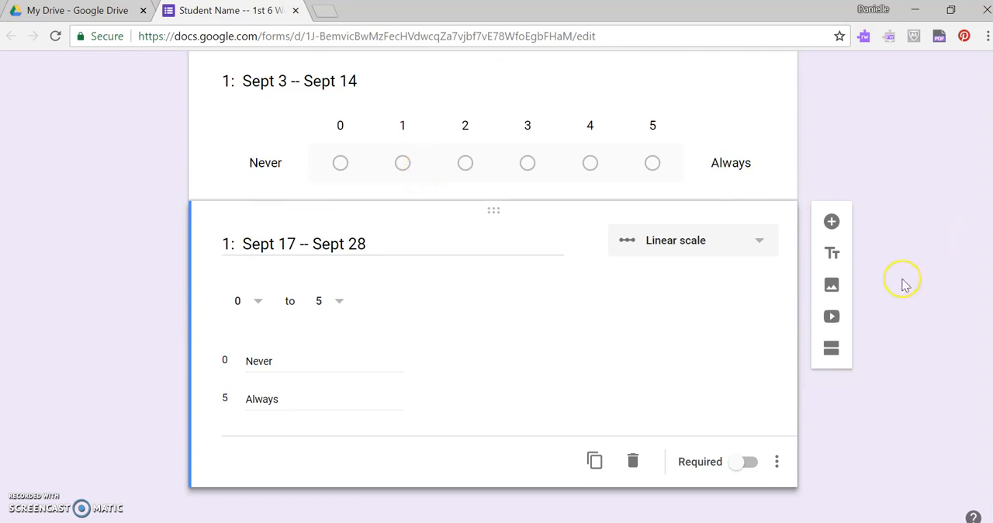
left_click(834, 258)
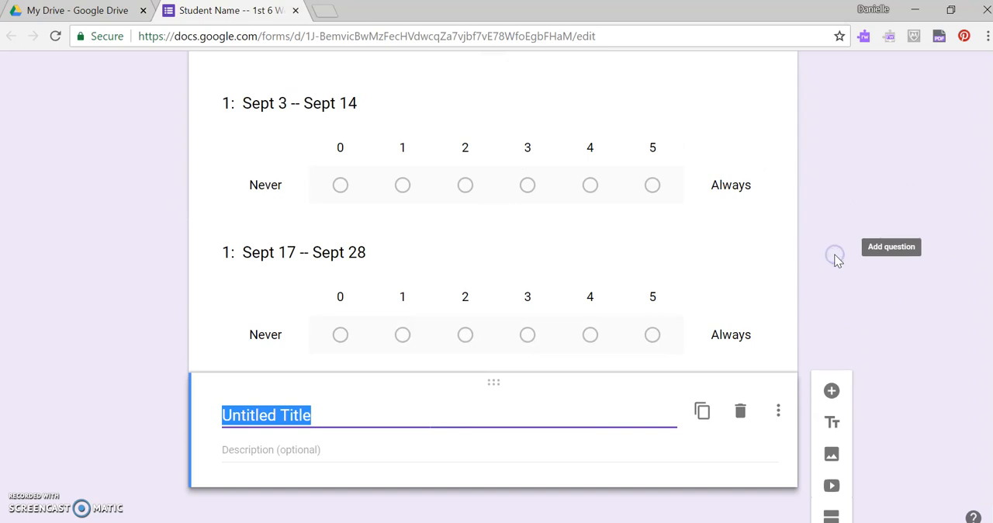
type("Goal 2:")
left_click(330, 453)
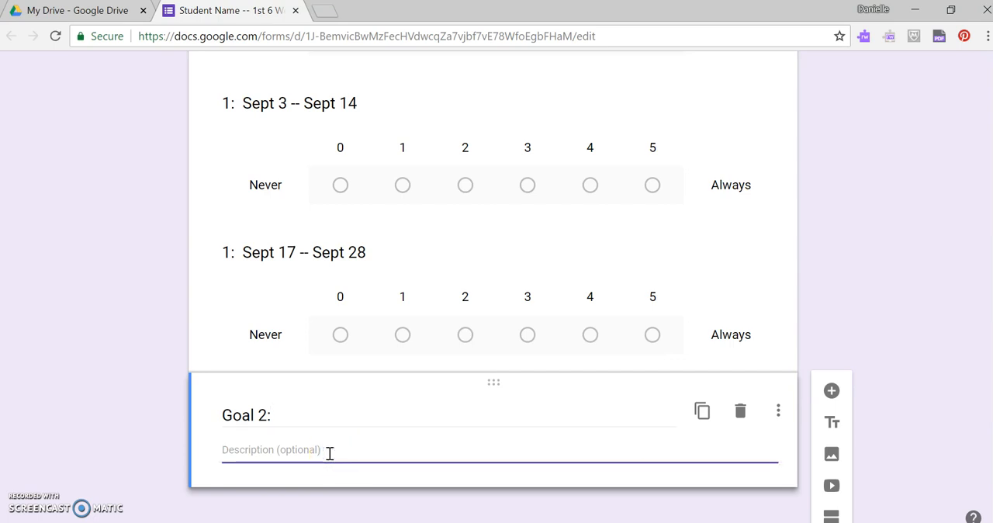
type("IEP goal")
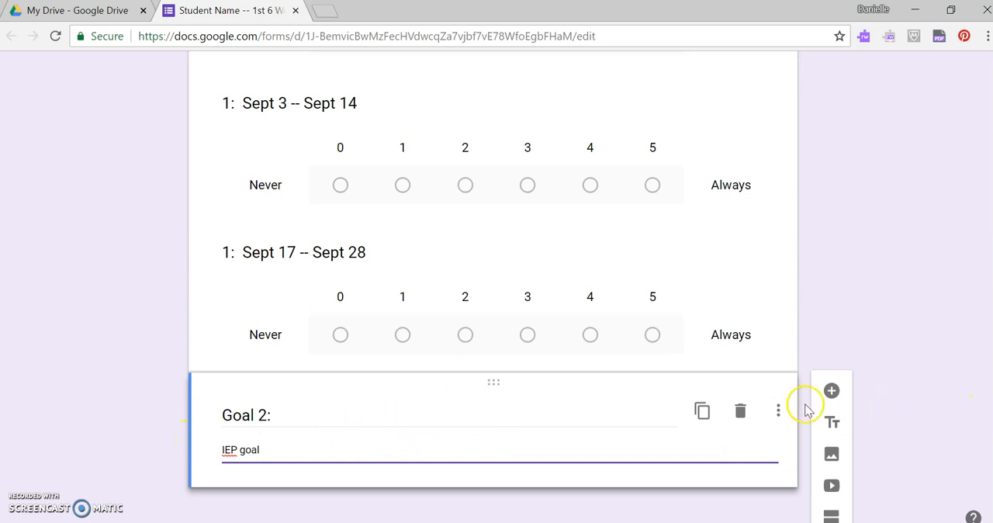
- Add a linear scale question running from 0 to 5 below the Goal 2 description
left_click(831, 392)
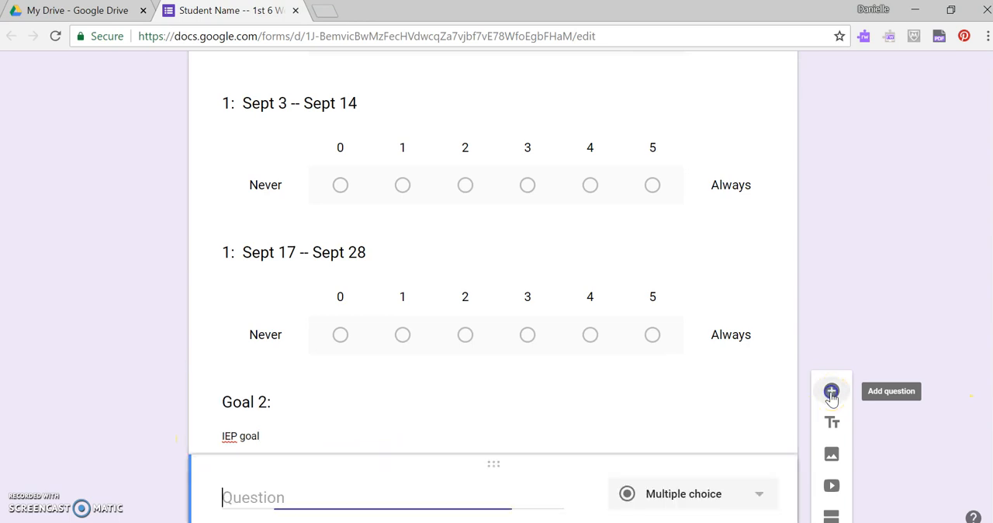
left_click(734, 321)
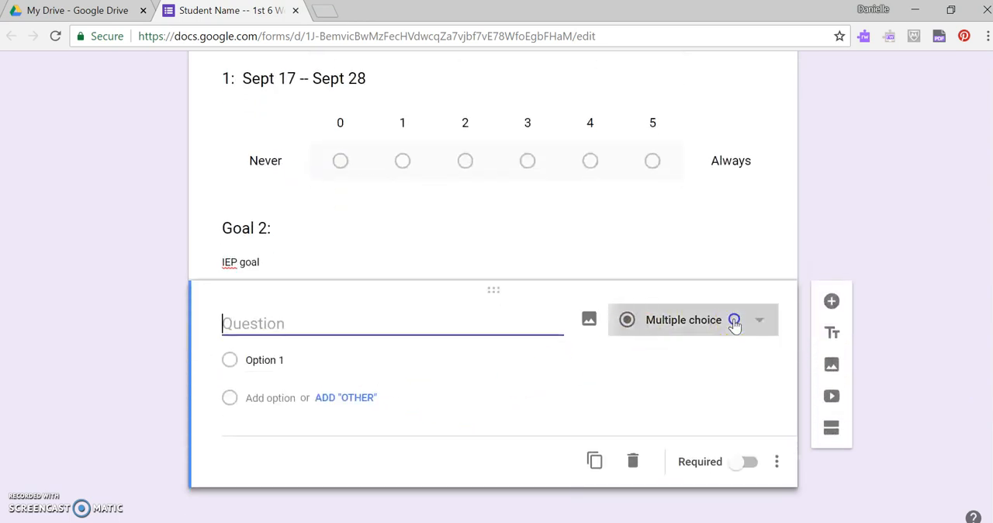
left_click(720, 346)
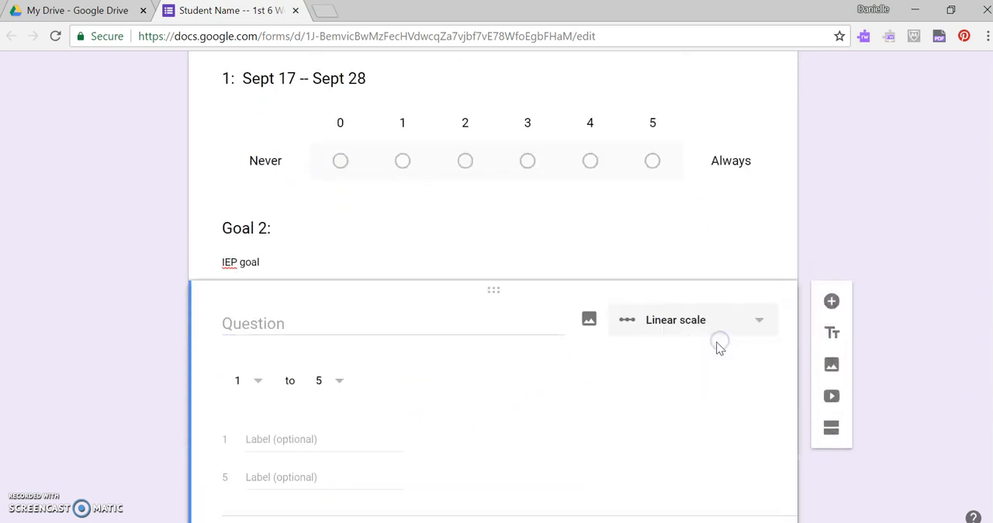
left_click(261, 381)
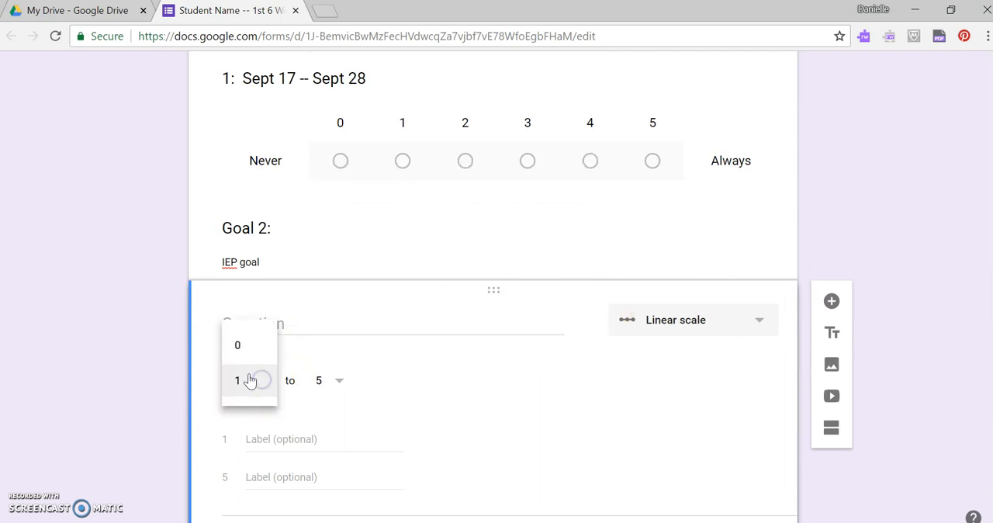
left_click(249, 349)
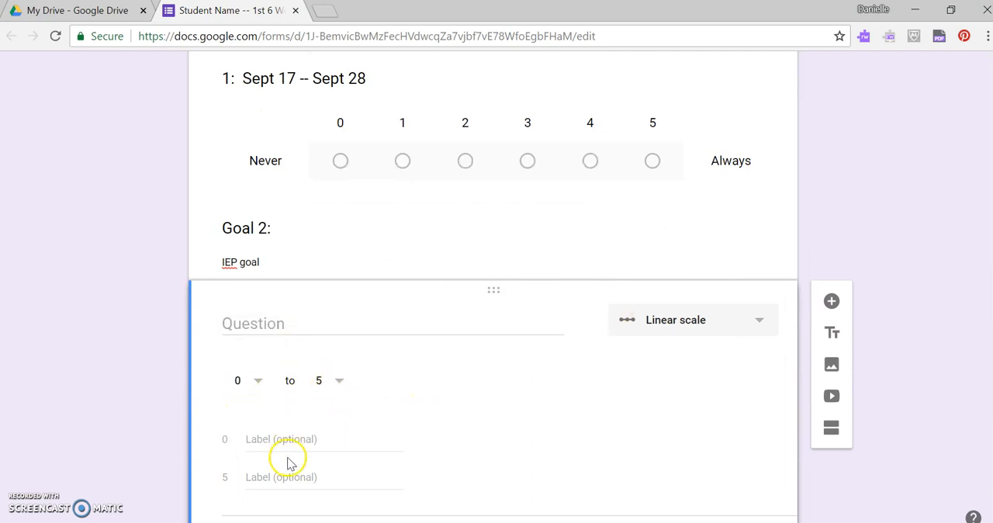
- Title the Goal 2 scale question "2: Aug. 20 -- Aug. 31", reusing the title text of the first Goal 1 question
scroll(348, 299, "up", 1)
scroll(358, 404, "up", 3)
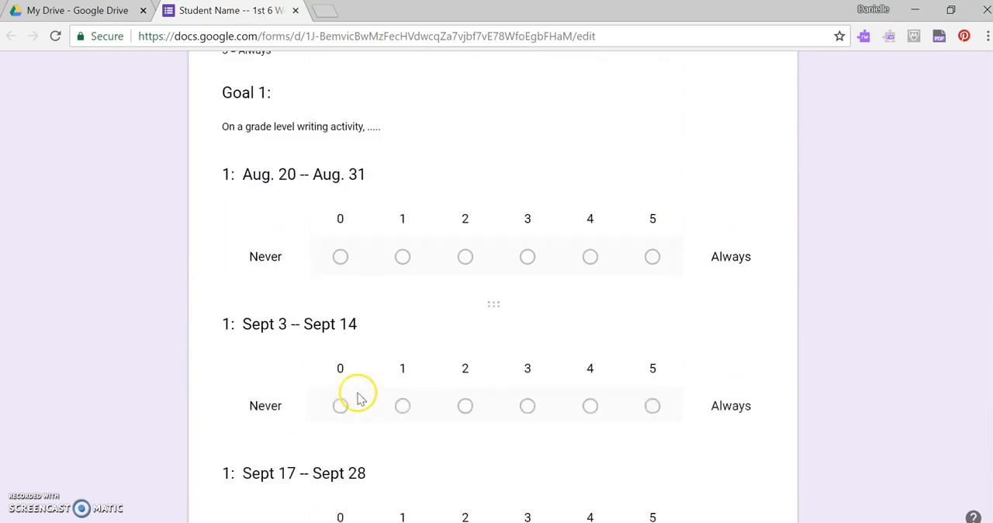
scroll(325, 241, "down", 5)
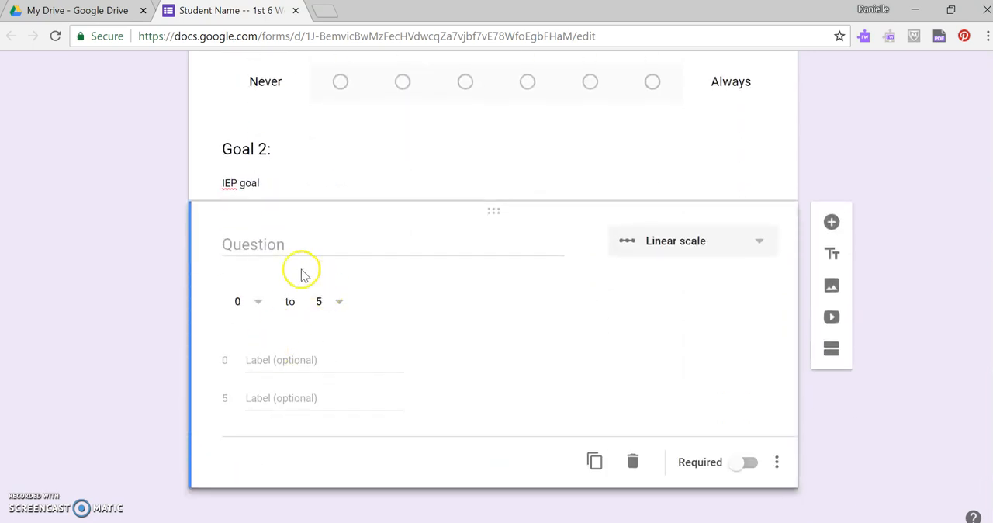
scroll(285, 279, "up", 3)
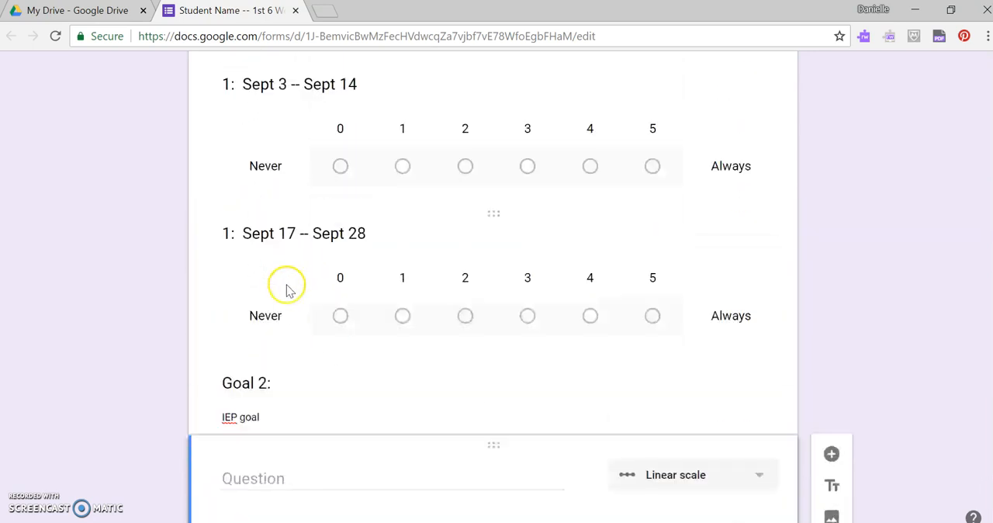
scroll(322, 240, "up", 3)
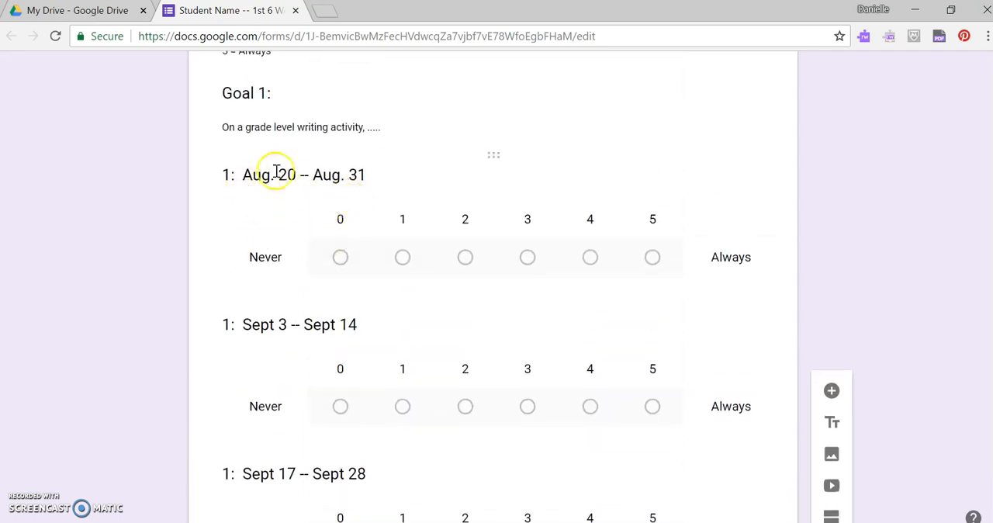
left_click(364, 175)
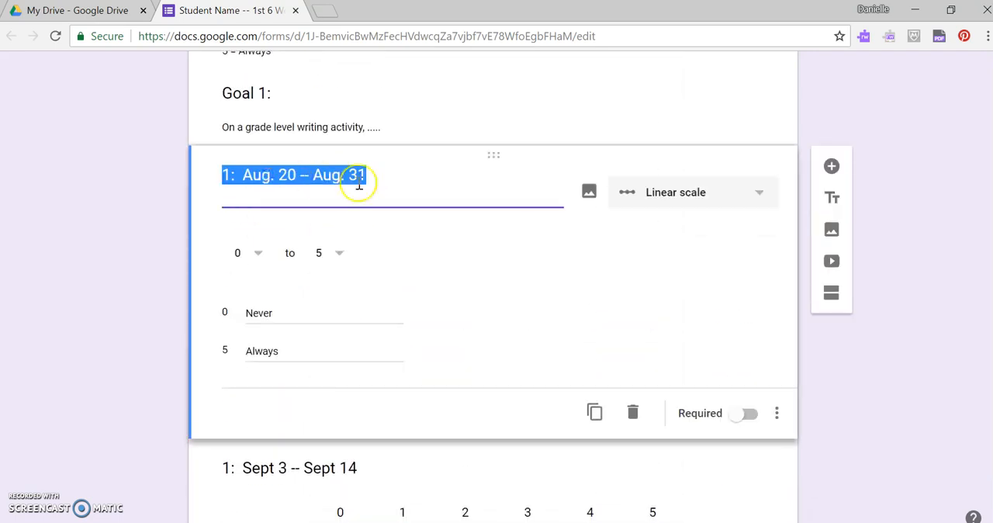
left_click_drag(366, 175, 218, 170)
key("ctrl+c")
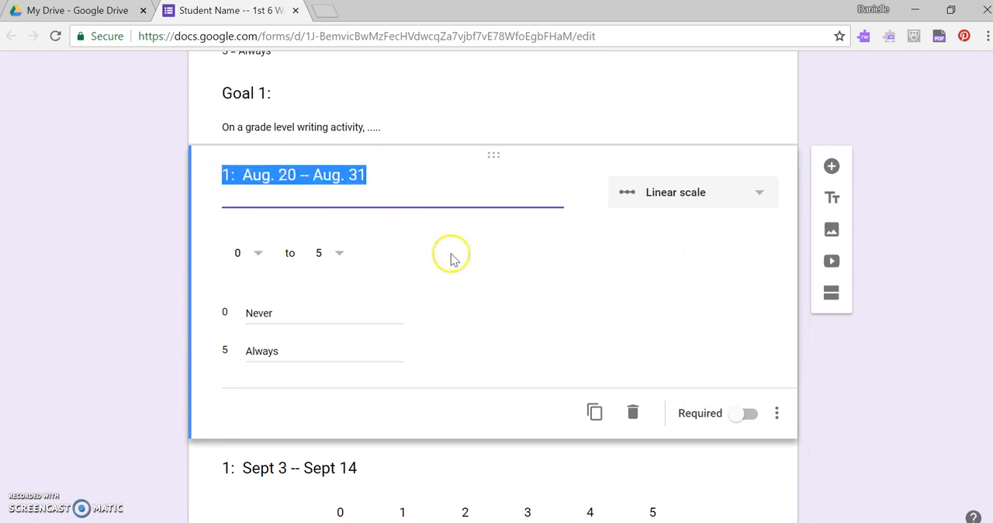
scroll(446, 256, "down", 6)
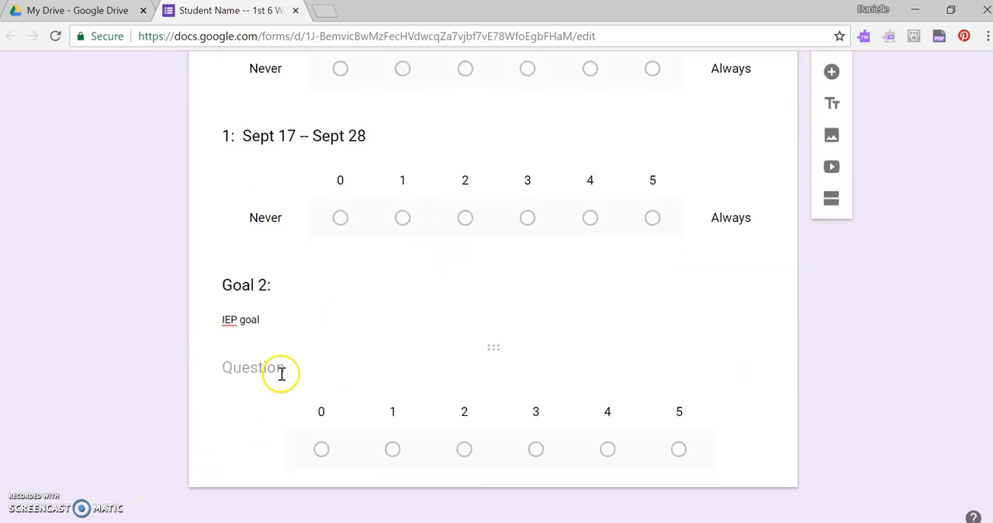
left_click(277, 373)
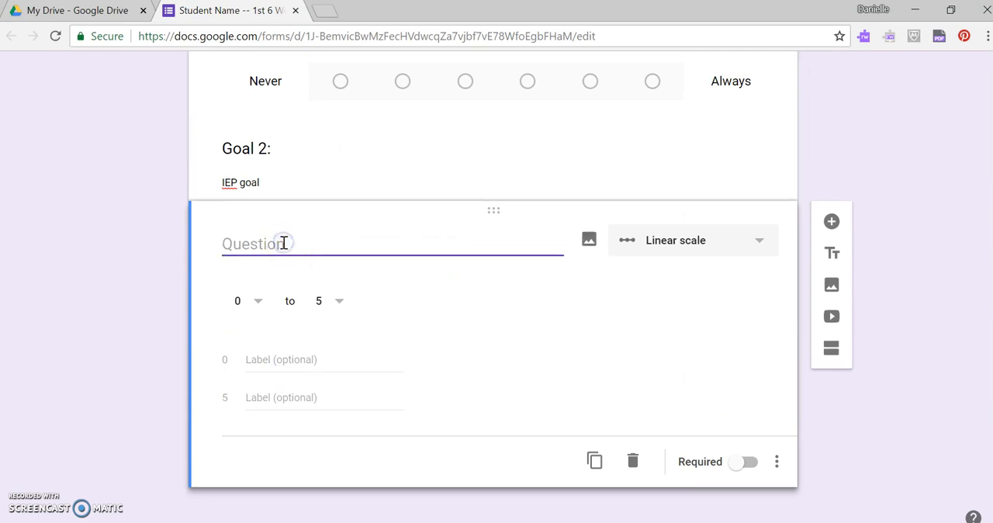
key("ctrl+v")
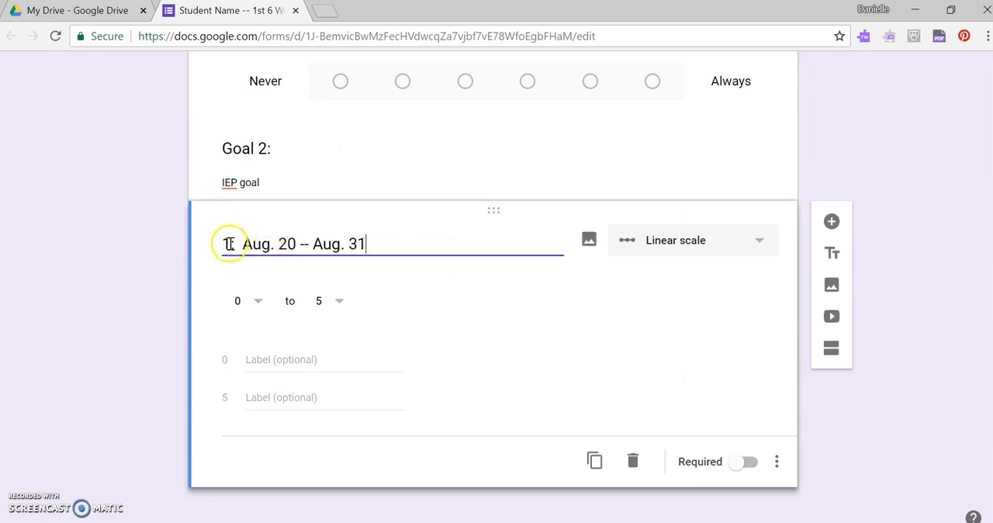
key("BackSpace")
type("2")
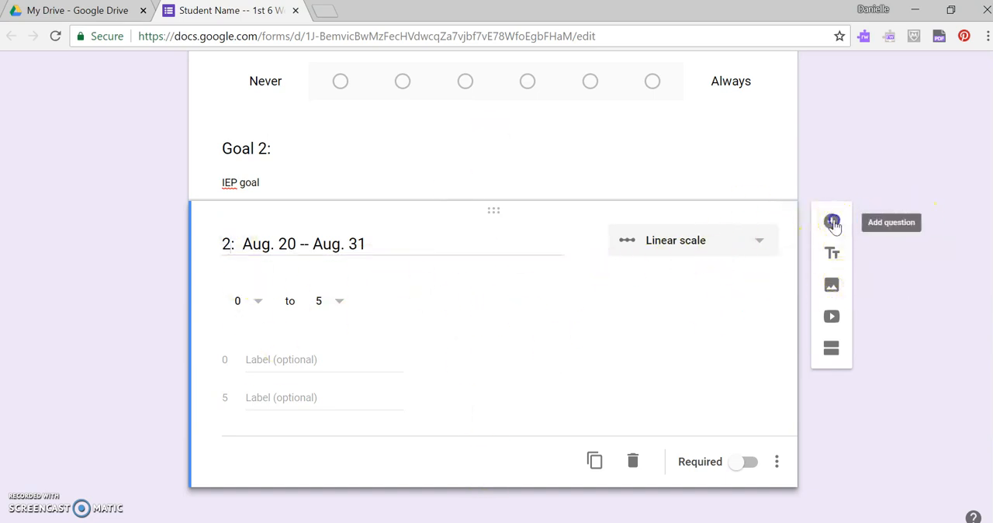
- Add a paragraph question titled "Teacher Comments:" below the Goal 2 scale question
left_click(832, 224)
left_click(765, 322)
left_click(701, 147)
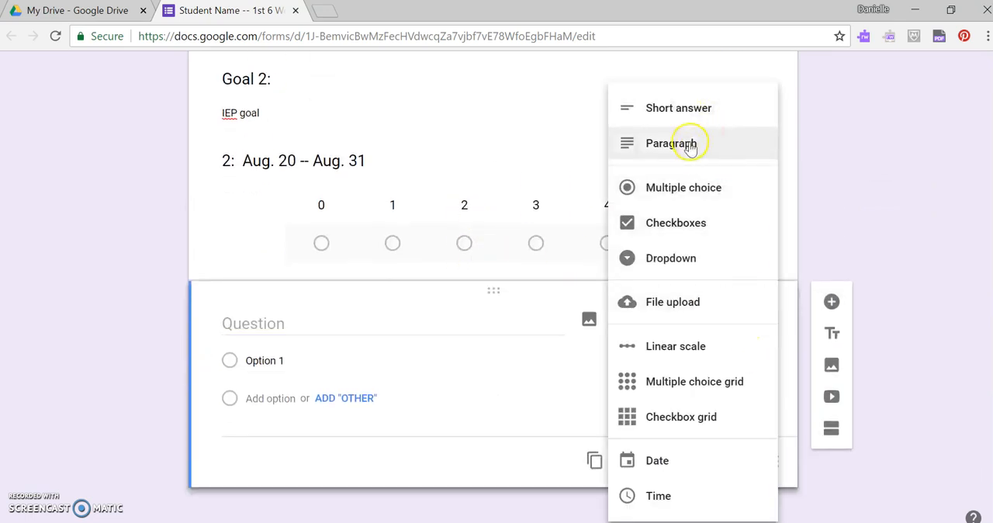
left_click(327, 357)
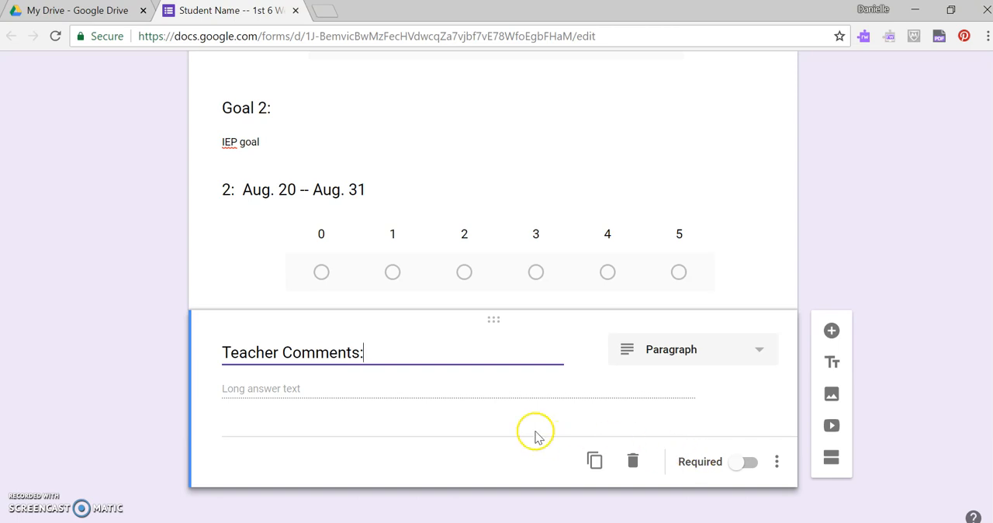
- Preview the form and examine its accommodations, directions, goal scales and comments field, then close the preview
scroll(496, 465, "up", 5)
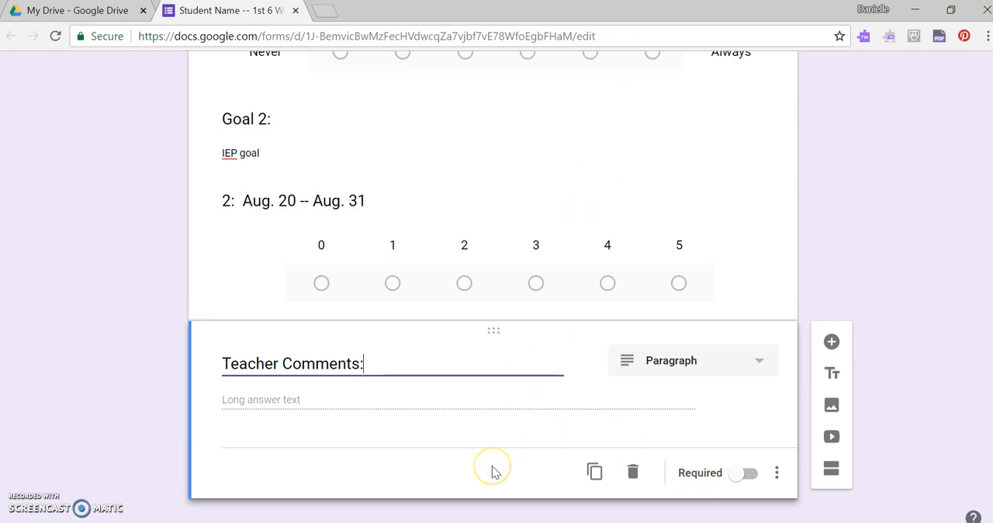
scroll(491, 466, "up", 7)
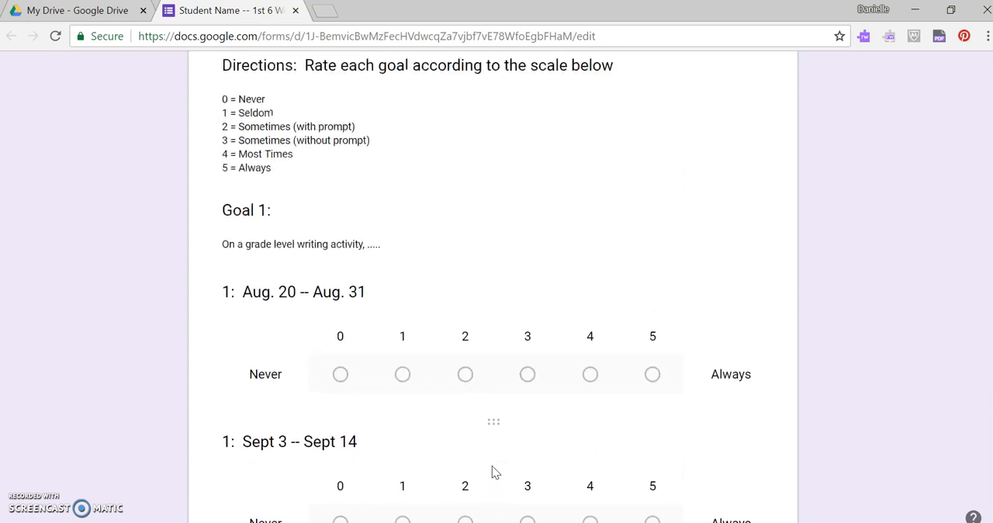
scroll(493, 384, "up", 4)
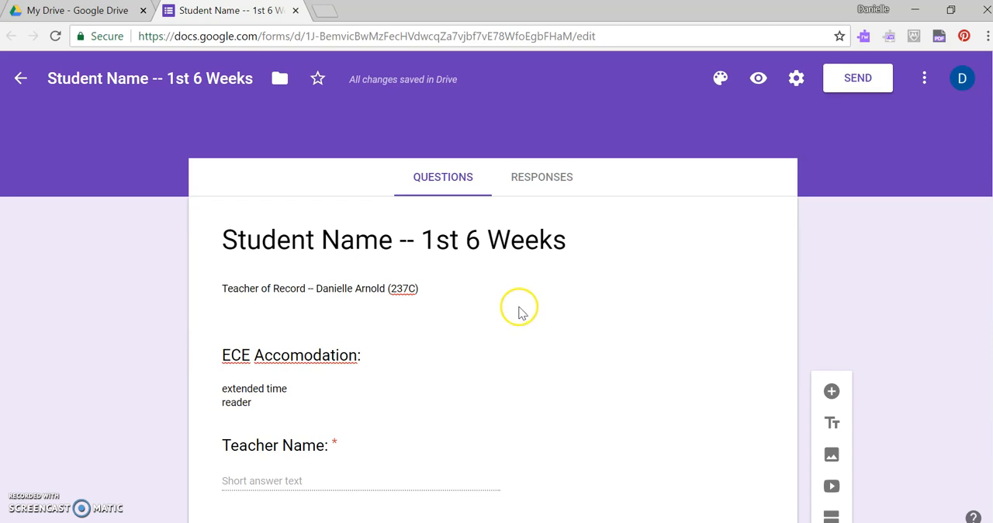
left_click(760, 80)
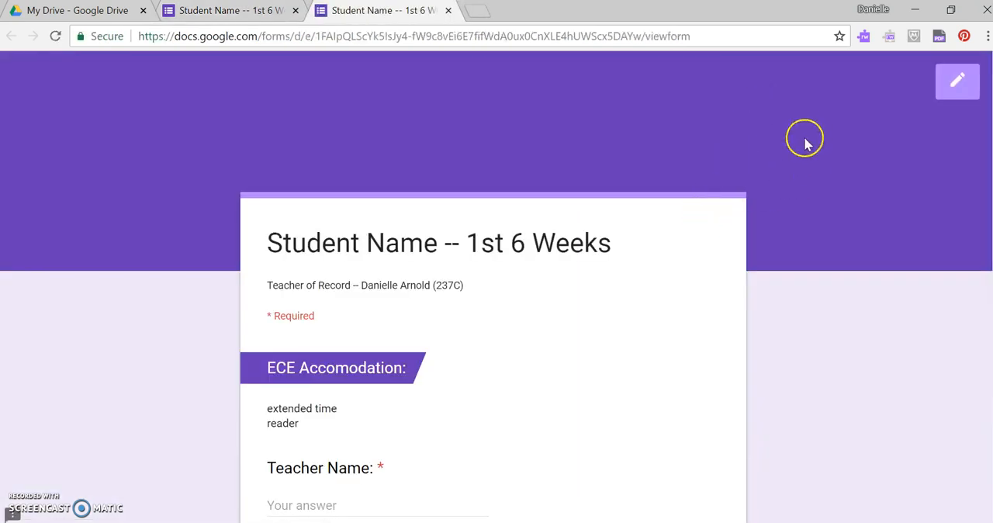
scroll(805, 142, "down", 2)
scroll(805, 142, "down", 1)
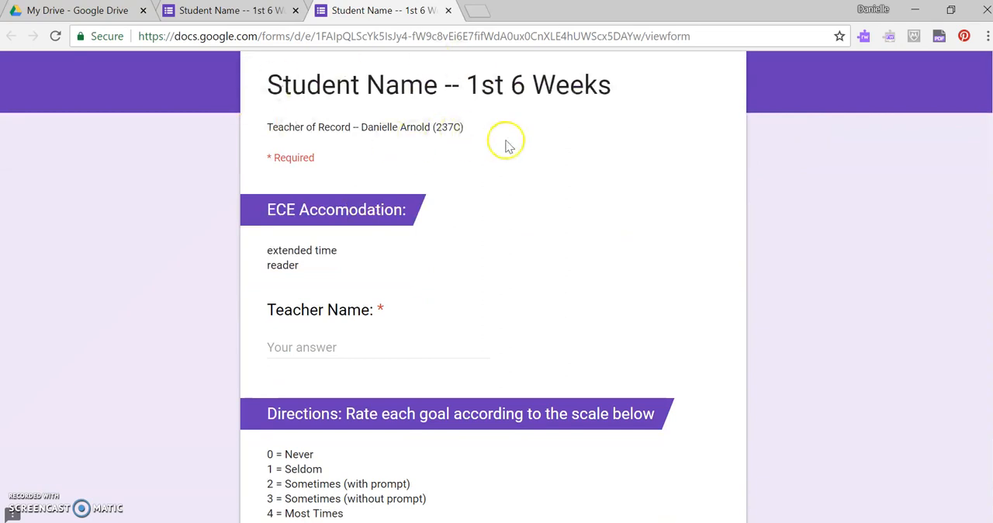
scroll(450, 249, "down", 1)
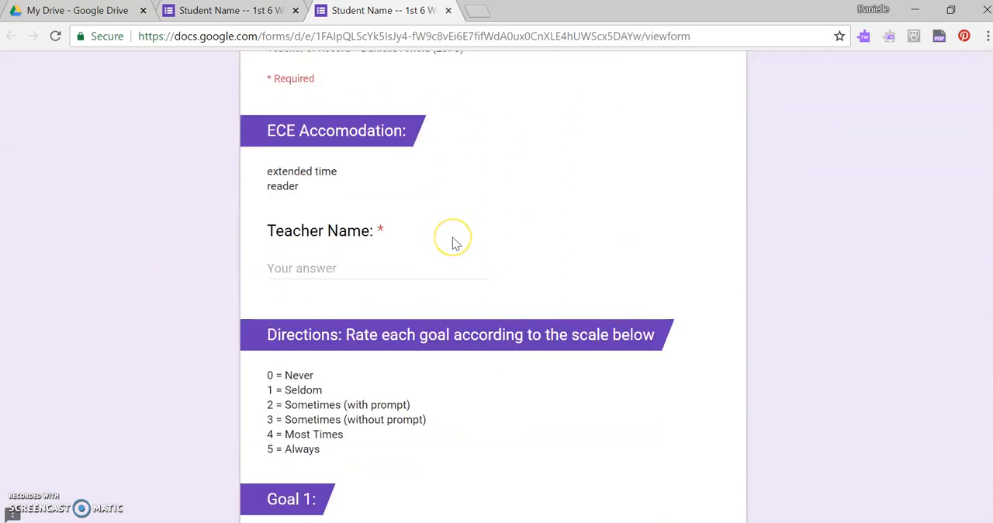
scroll(454, 242, "down", 3)
scroll(455, 243, "up", 2)
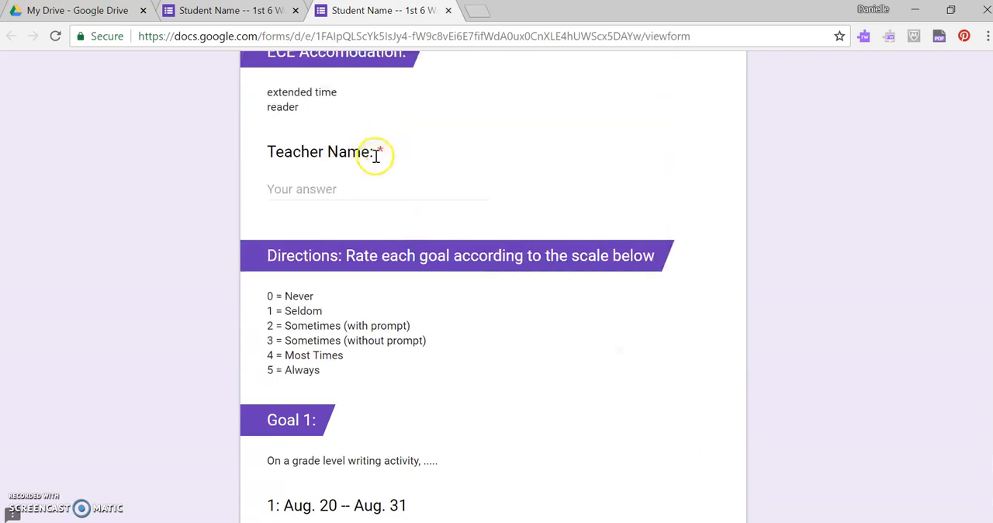
scroll(516, 237, "down", 4)
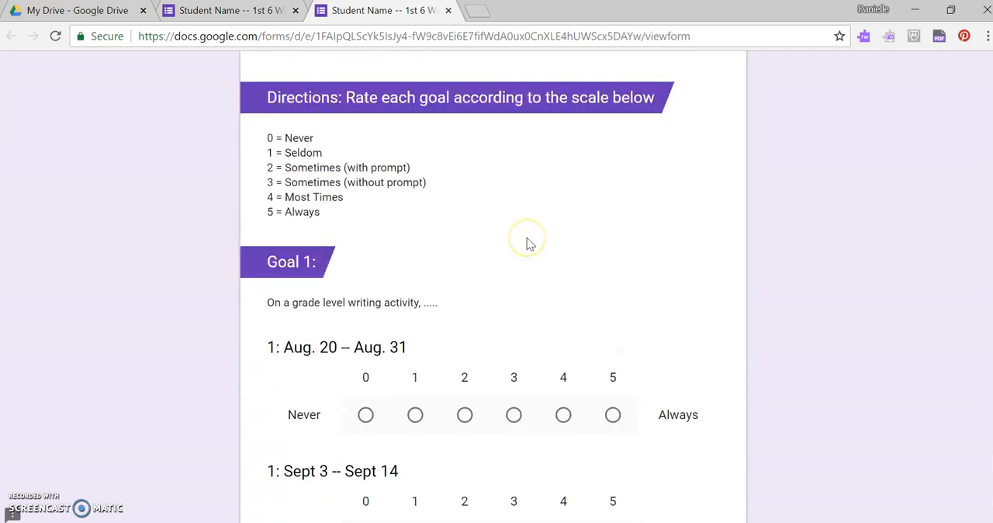
scroll(311, 240, "down", 2)
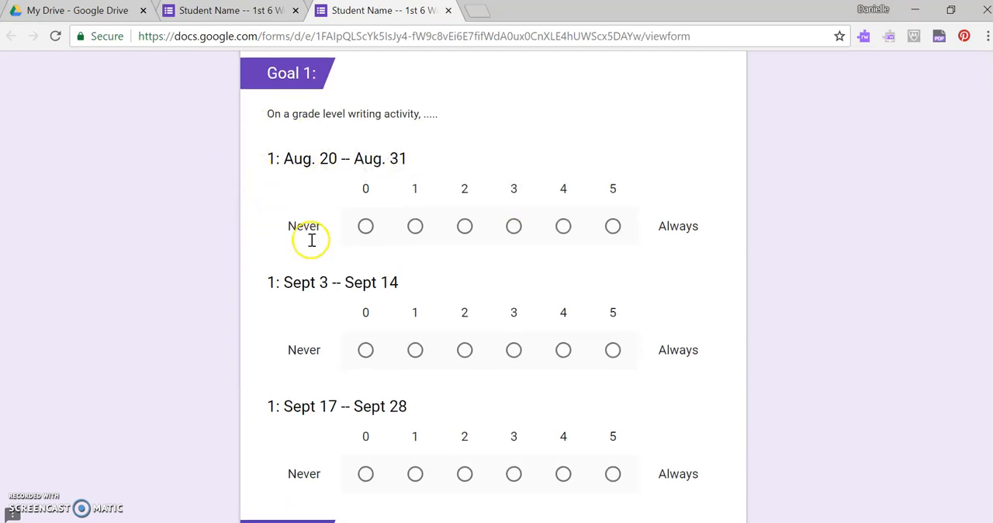
scroll(403, 319, "down", 4)
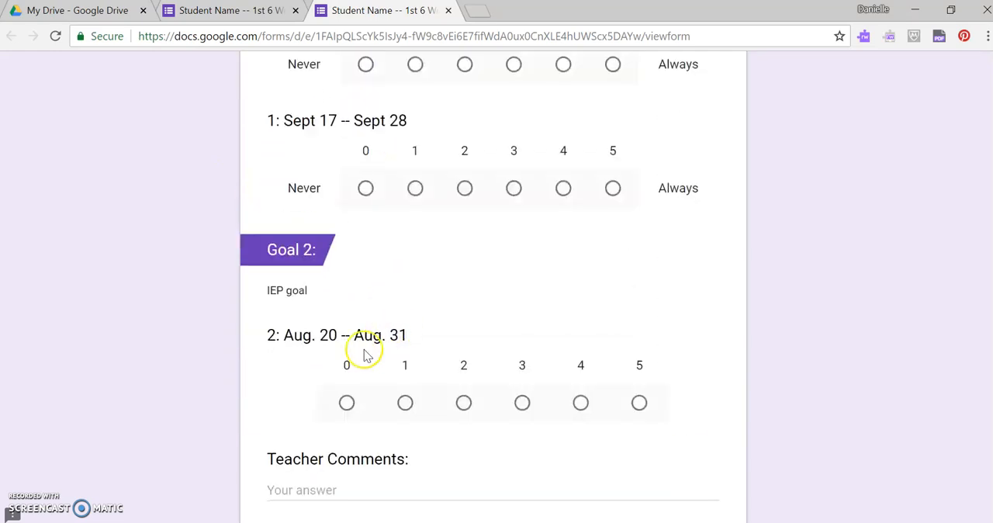
scroll(406, 169, "down", 1)
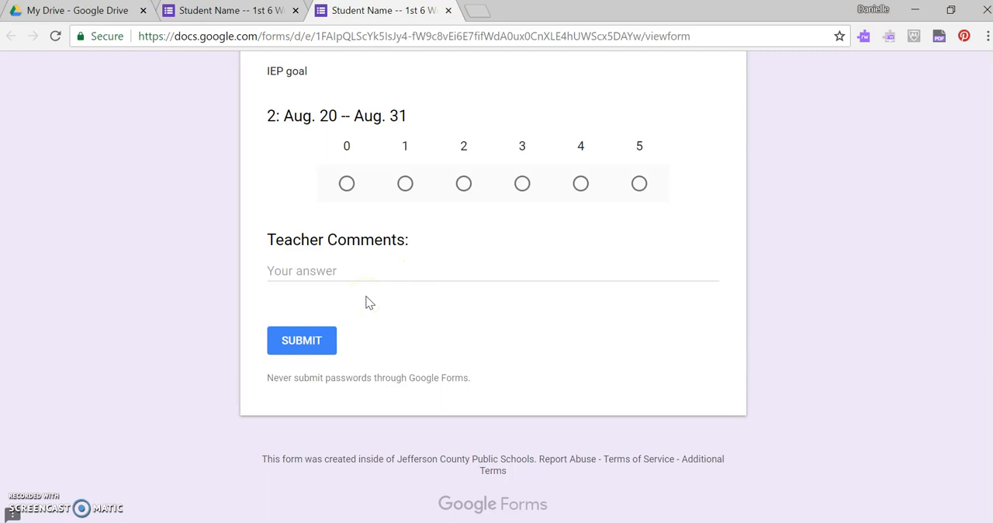
scroll(512, 322, "up", 20)
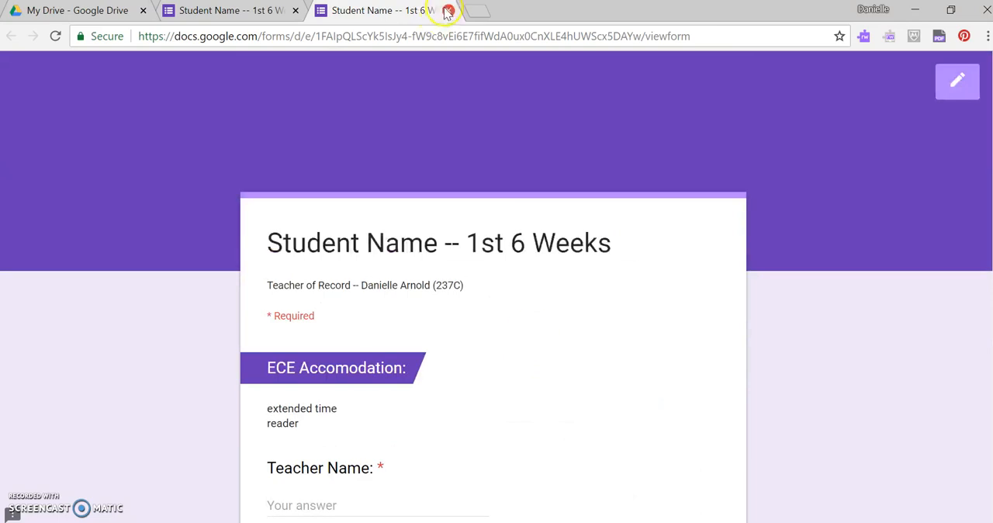
left_click(449, 11)
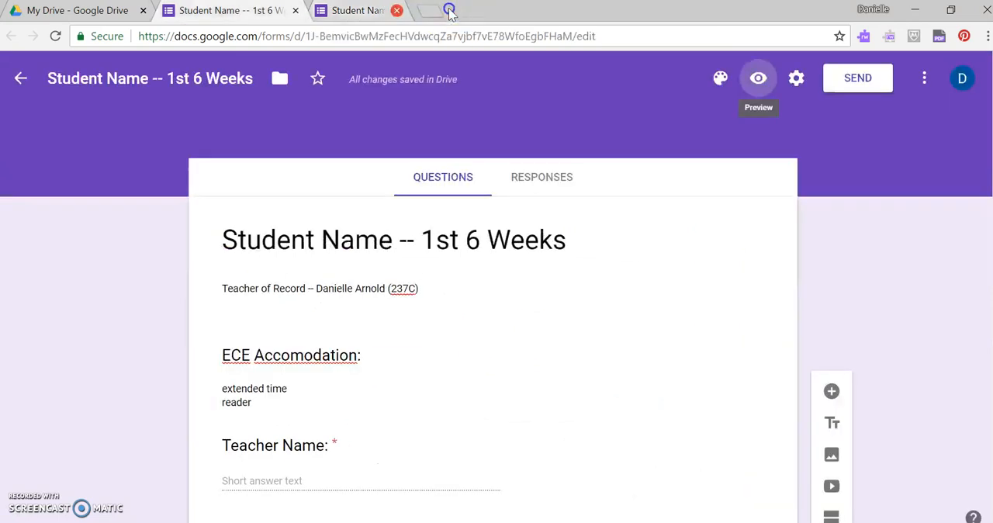
- Give the form the candy header image from Work and School and the pink theme color
left_click(720, 80)
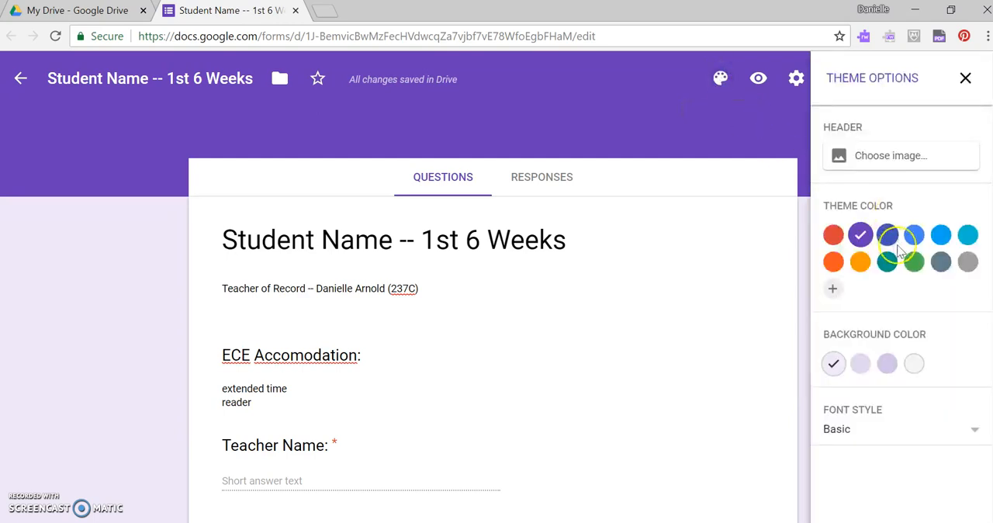
left_click(940, 235)
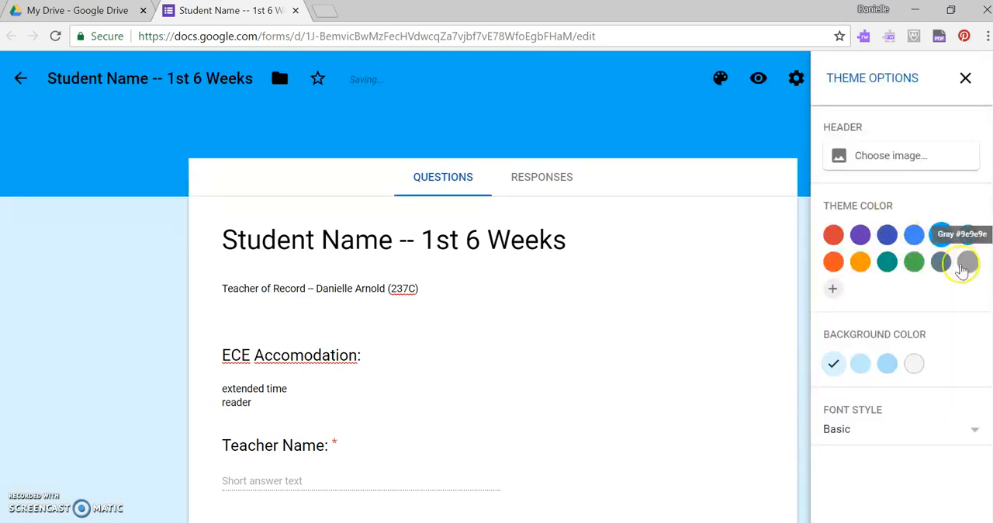
left_click(892, 159)
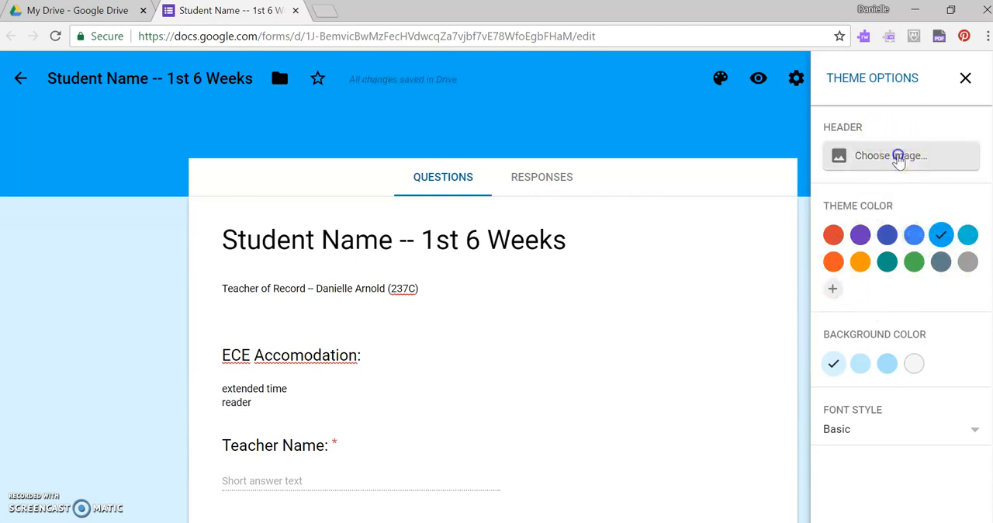
scroll(499, 288, "down", 3)
left_click(549, 208)
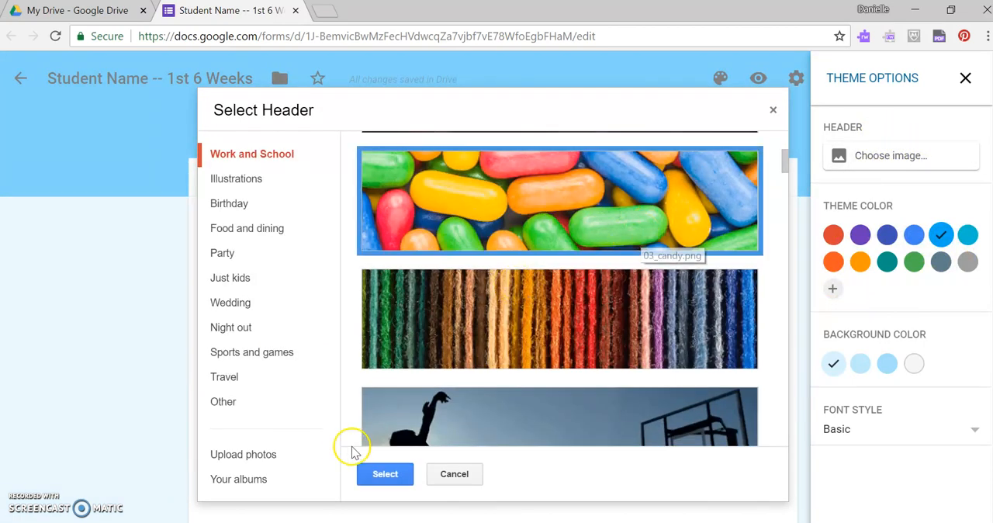
left_click(387, 475)
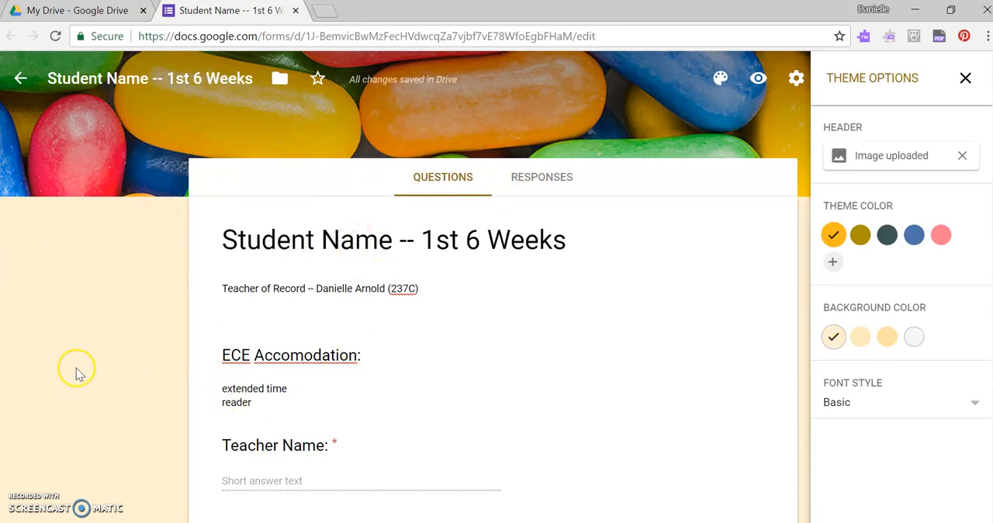
left_click(940, 234)
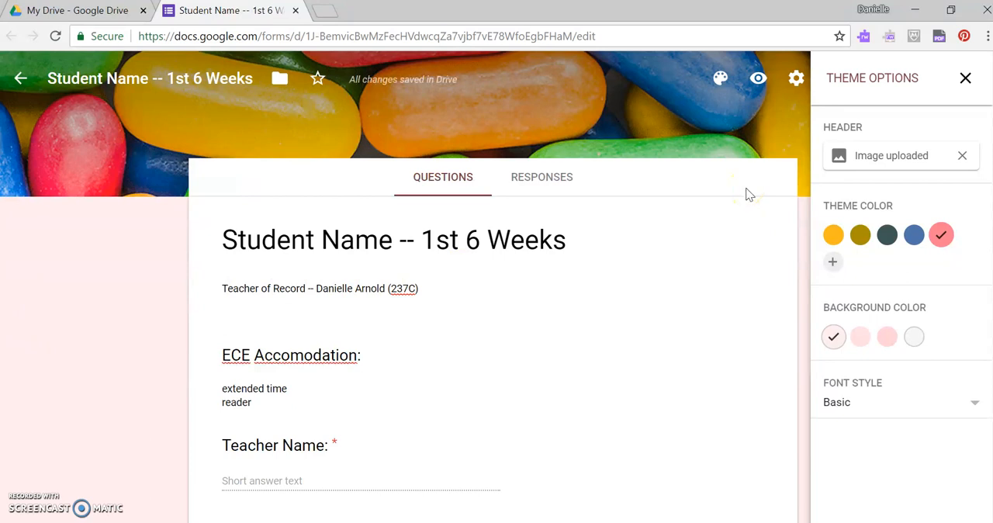
left_click(966, 79)
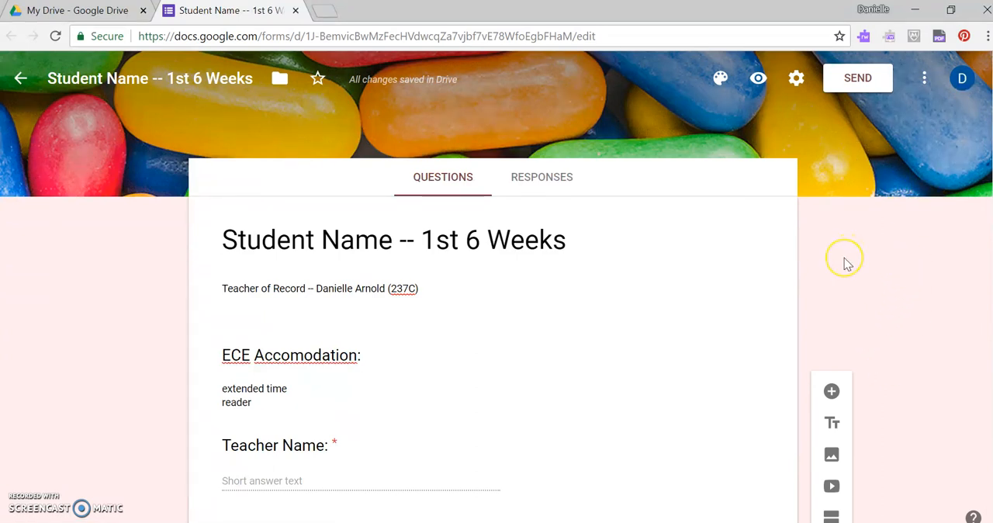
- Create a new spreadsheet as the destination for the form's responses, keeping the suggested name
left_click(546, 183)
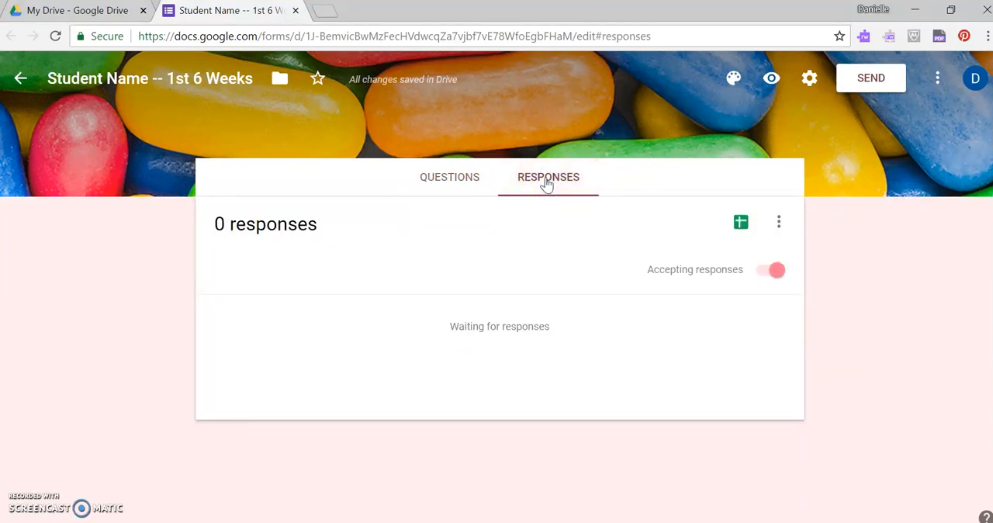
left_click(741, 225)
left_click(734, 228)
left_click(652, 239)
left_click(737, 224)
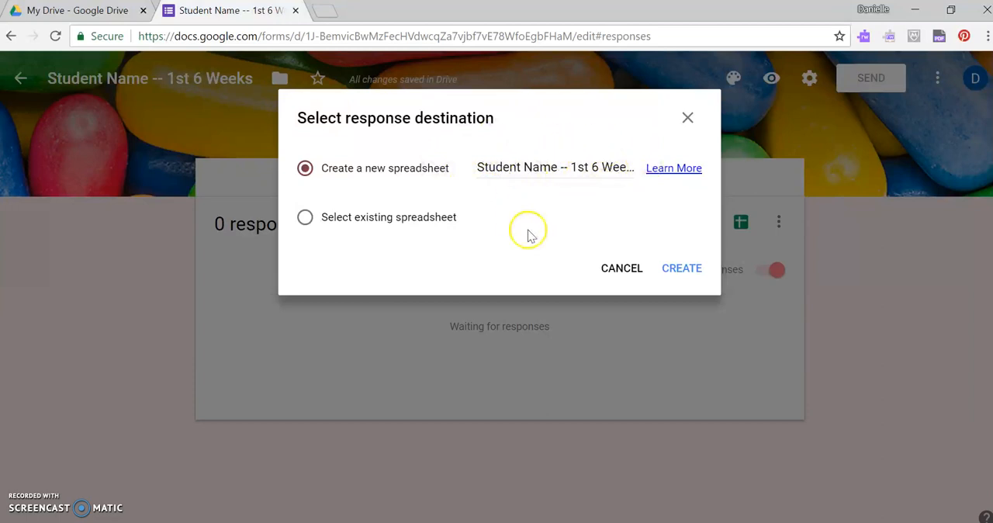
left_click(689, 270)
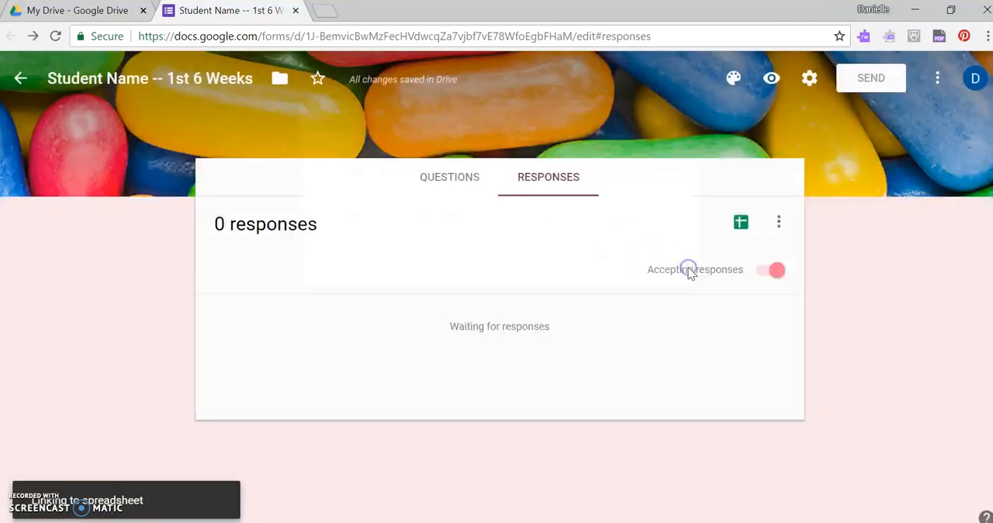